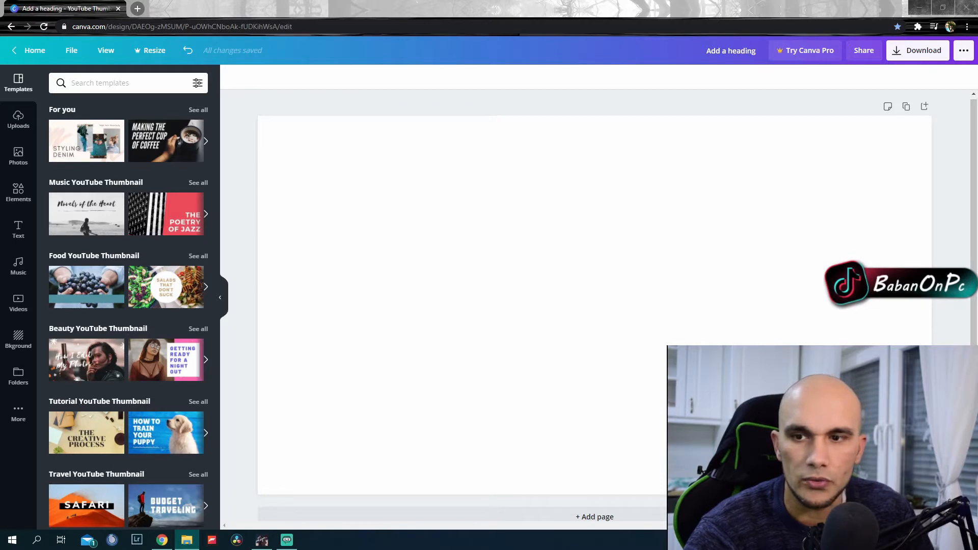
- Add the photo of the man beside the PC to the blank page and enlarge it to fill the whole canvas
left_click_drag(977, 204, 696, 229)
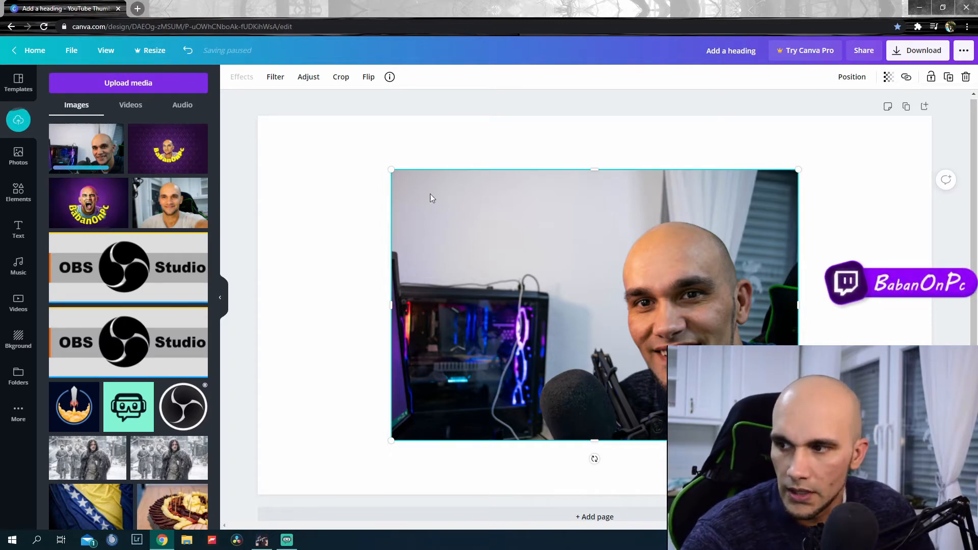
left_click_drag(549, 250, 574, 236)
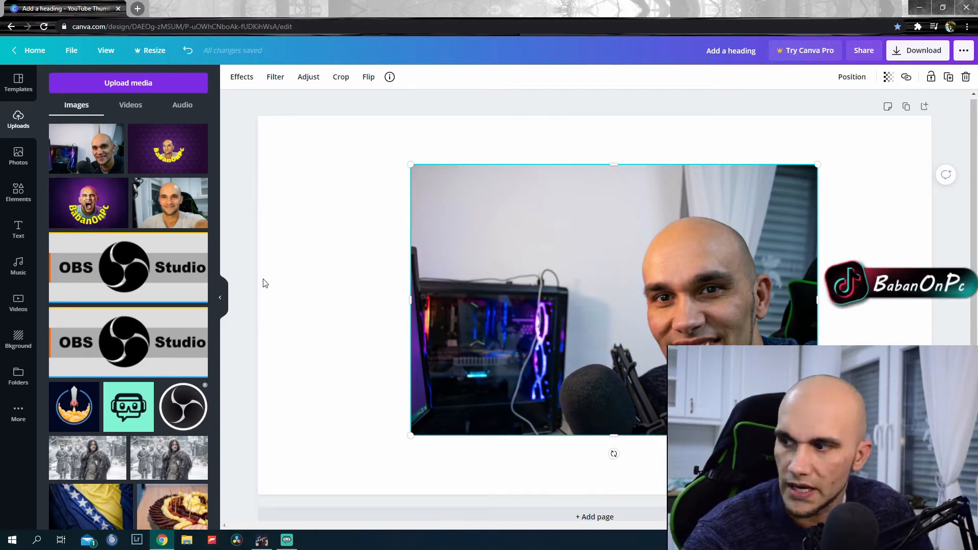
left_click_drag(410, 164, 335, 115)
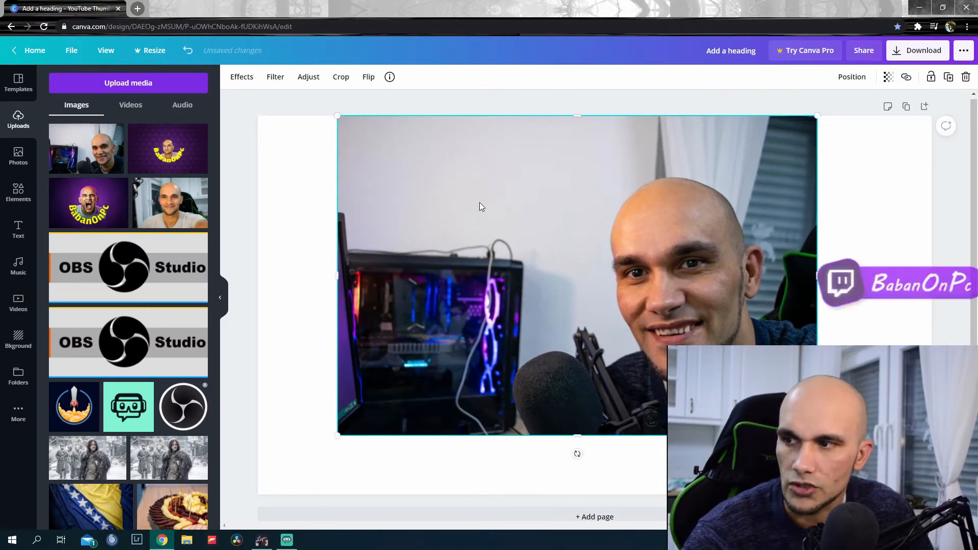
left_click_drag(570, 282, 513, 287)
left_click_drag(760, 440, 843, 495)
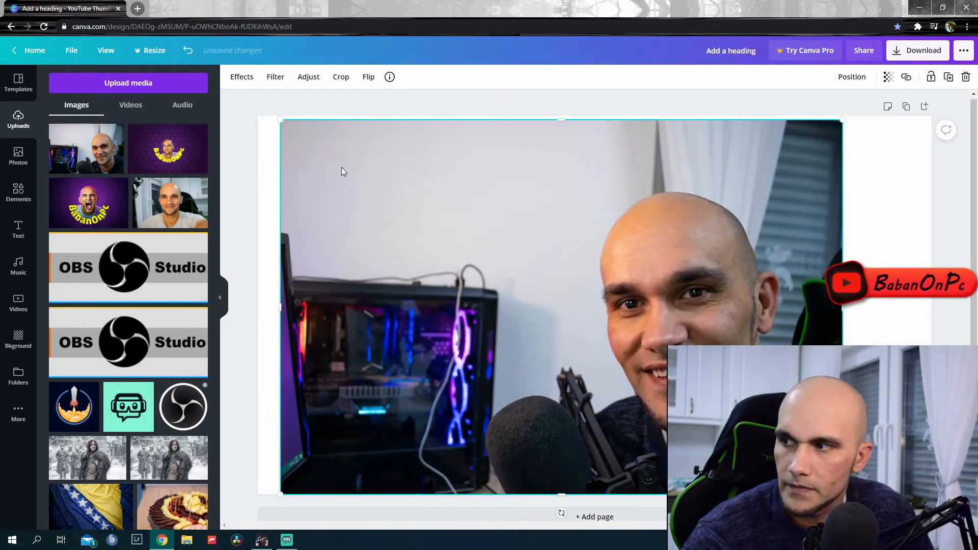
left_click_drag(282, 123, 274, 116)
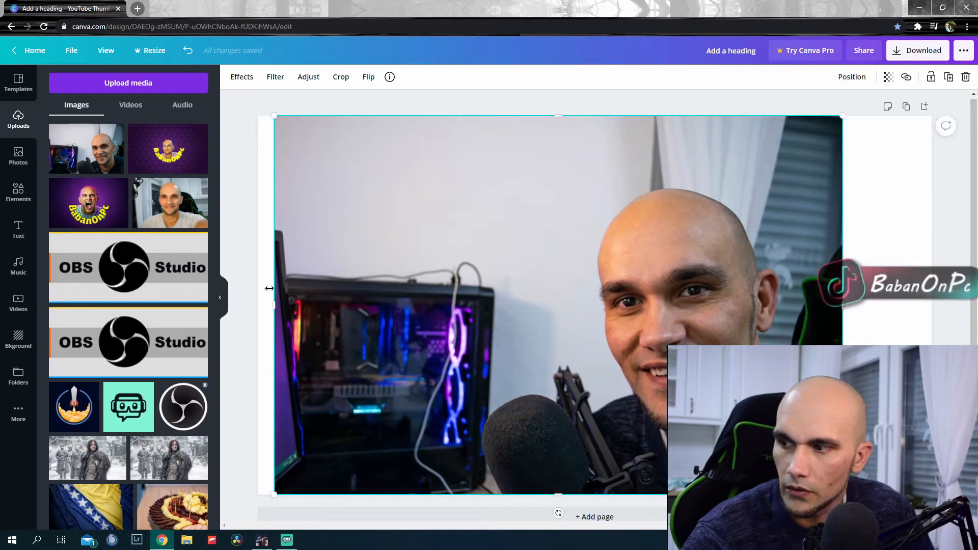
left_click_drag(274, 305, 258, 306)
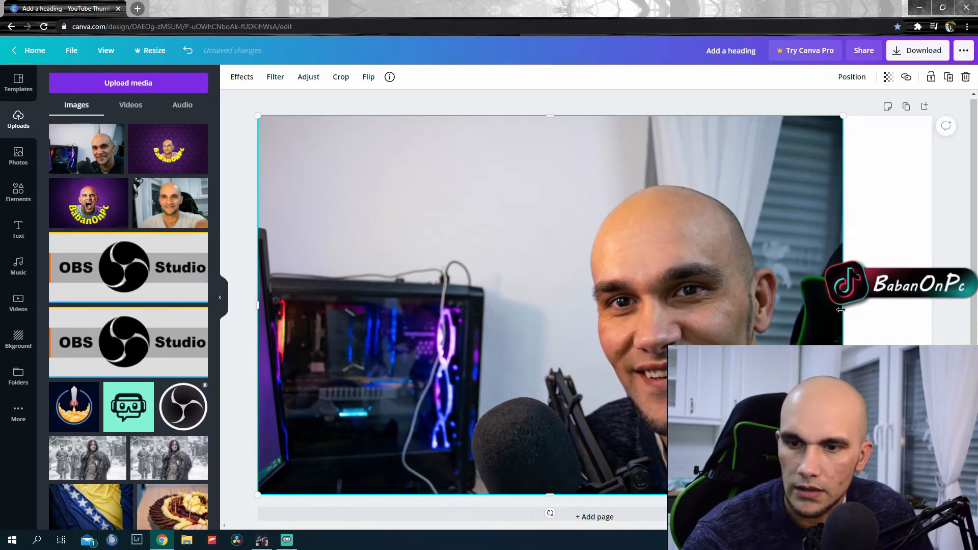
left_click_drag(843, 306, 936, 306)
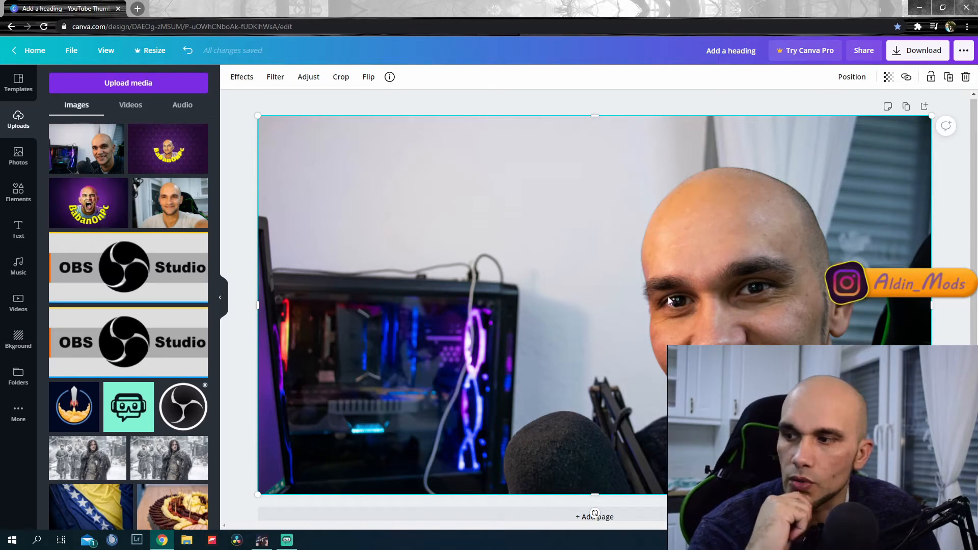
- Adjust the photo's contrast to 4 and its saturation to 3
left_click(312, 80)
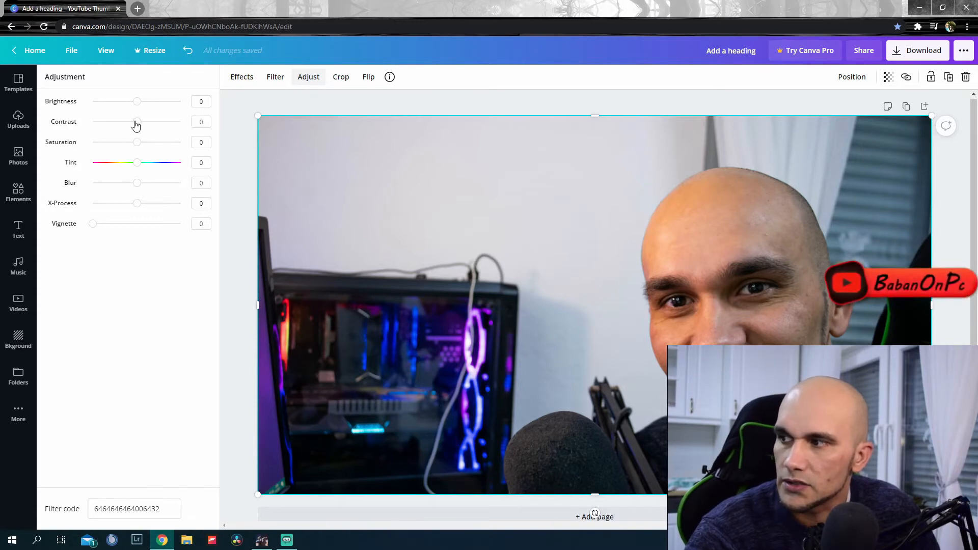
left_click_drag(140, 126, 140, 126)
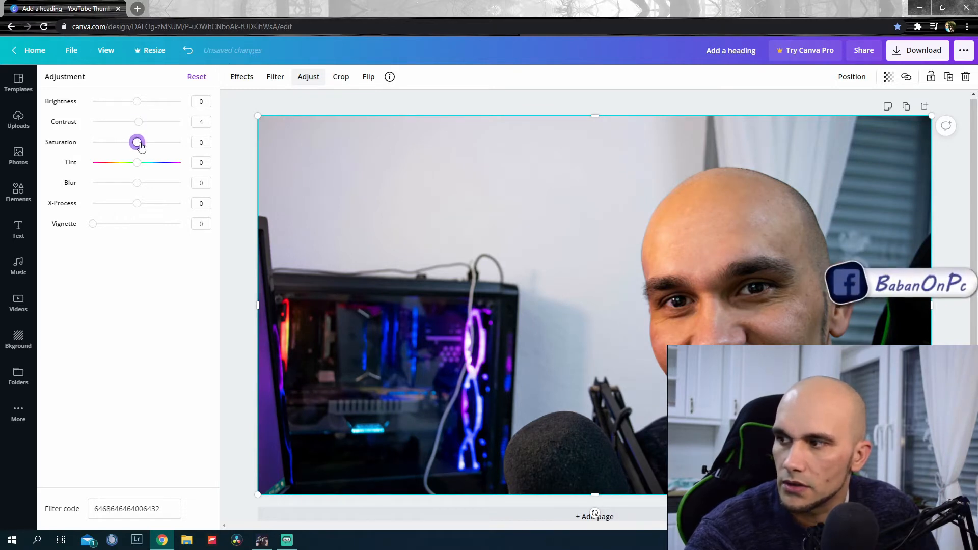
left_click_drag(139, 145, 138, 145)
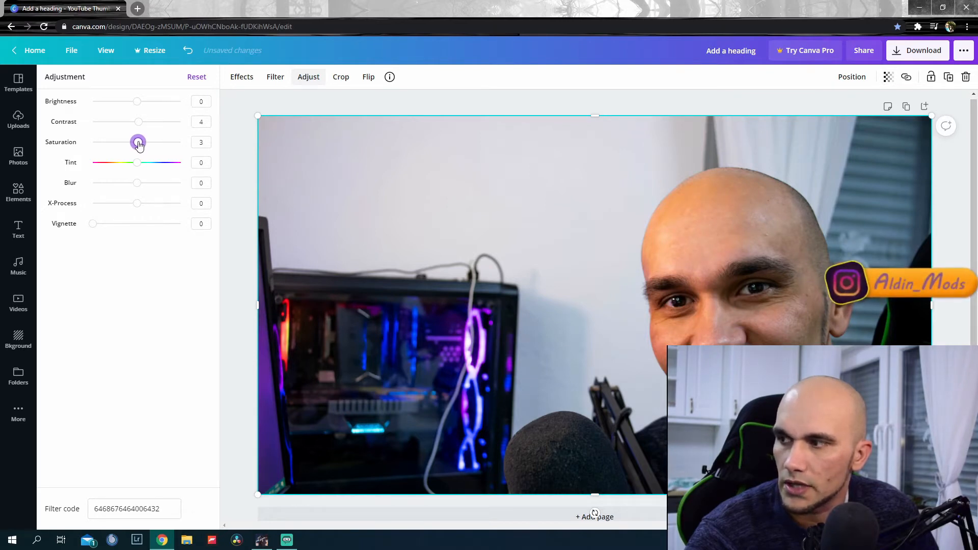
- Sharpen the photo slightly by setting its blur adjustment to -5
left_click(137, 185)
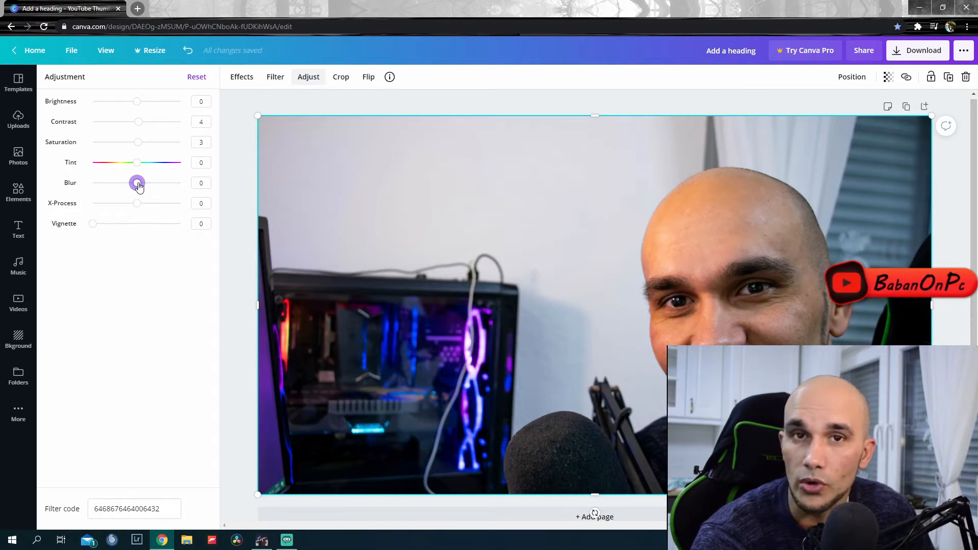
left_click_drag(139, 187, 140, 187)
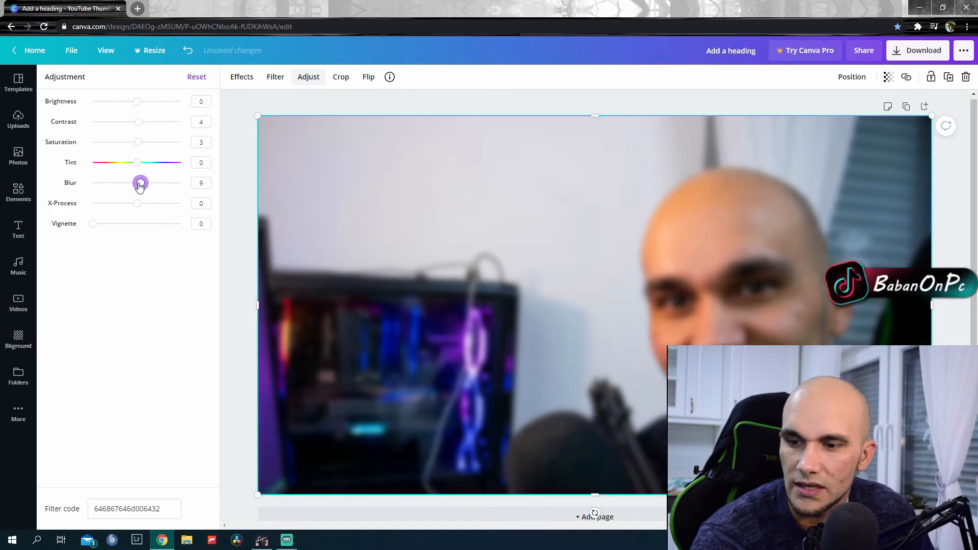
left_click_drag(139, 186, 138, 187)
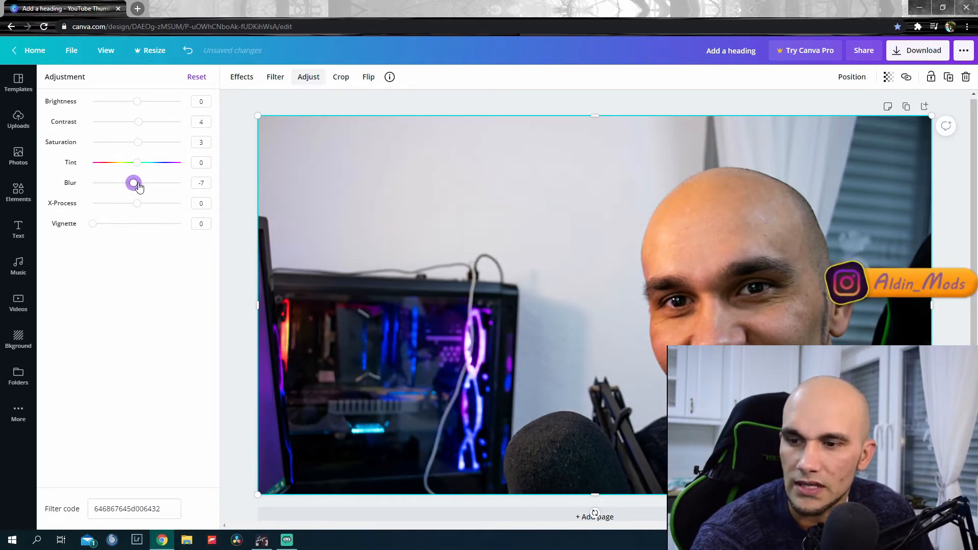
key("Left")
key("Left")
key("Left")
key("Left")
key("Left")
key("Left")
key("Left")
key("Left")
key("Left")
key("Left")
key("Left")
key("Left")
key("Left")
key("Left")
key("Left")
key("Left")
key("Left")
key("Left")
key("Left")
key("Left")
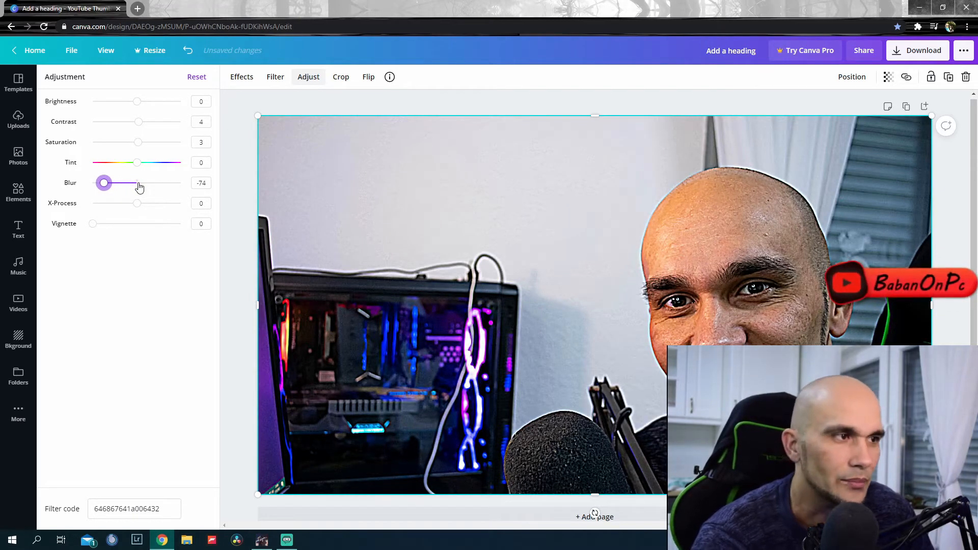
key("Right")
key("Right")
key("Right")
key("Right")
key("Right")
key("Right")
key("Right")
key("Right")
key("Right")
key("Right")
key("Right")
key("Right")
key("Right")
key("Right")
key("Right")
key("Right")
key("Right")
key("Right")
key("Right")
key("Right")
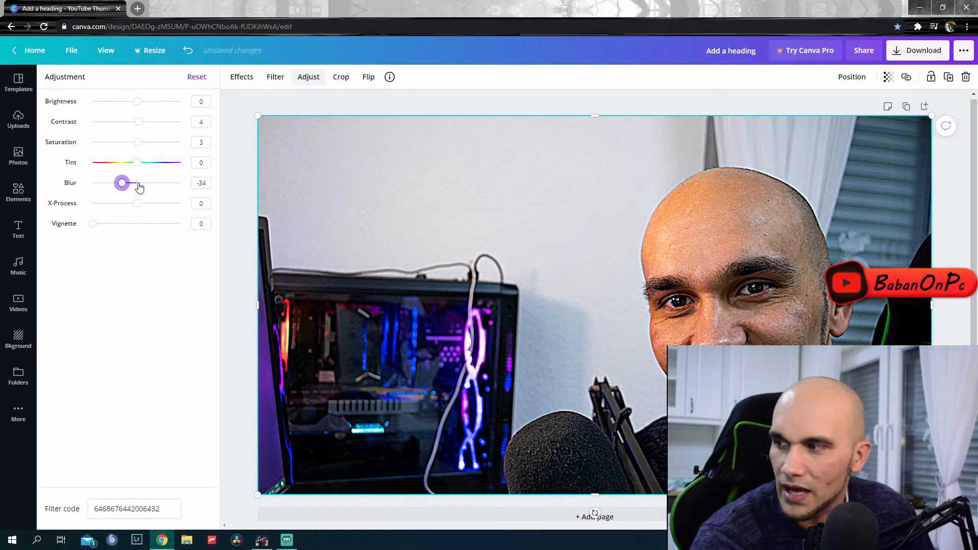
key("Right")
key("Right")
key("Right")
key("Right")
key("Right")
key("Right")
key("Right")
key("Right")
key("Right")
key("Right")
key("Right")
key("Right")
key("Right")
key("Right")
key("Right")
key("Right")
key("Right")
key("Right")
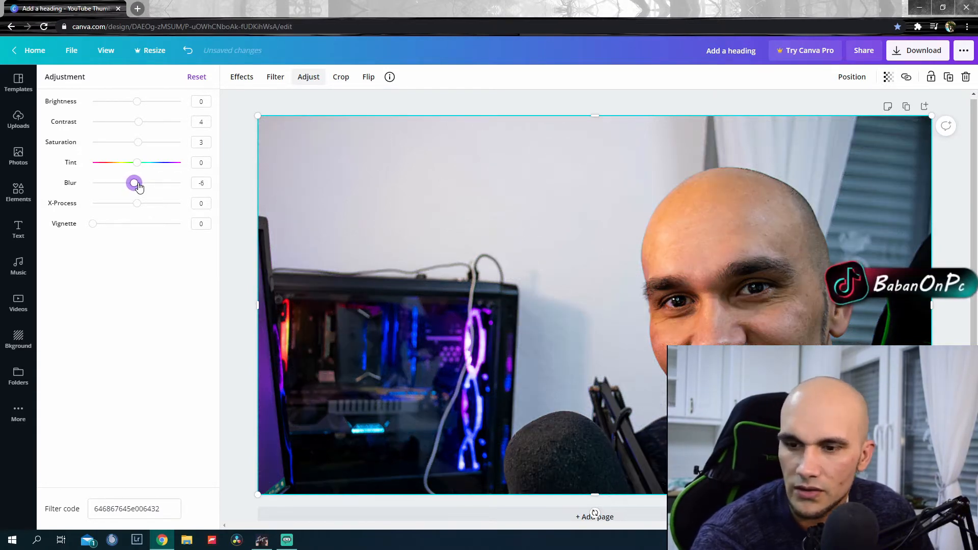
key("Right")
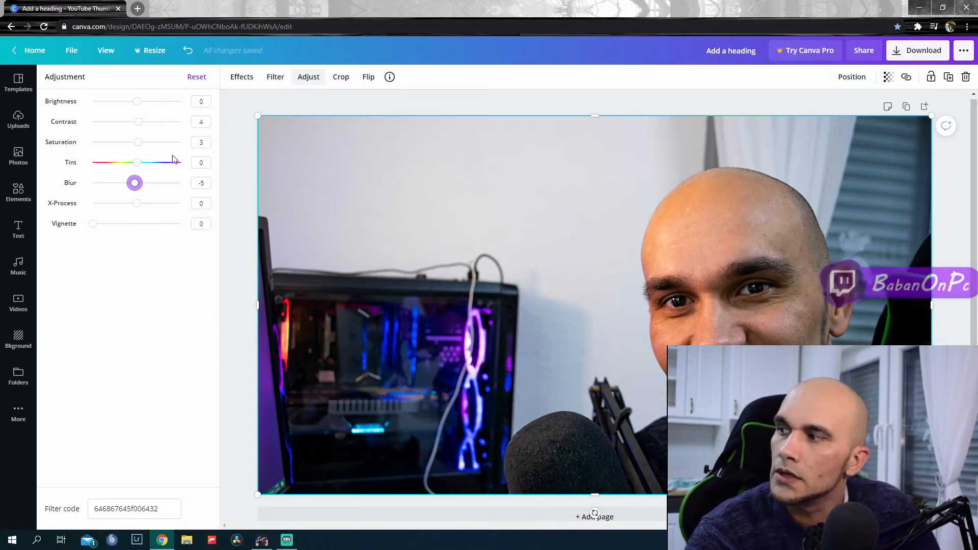
- Add a square element and flatten it into a wide rectangle on the wall above the PC
left_click(20, 193)
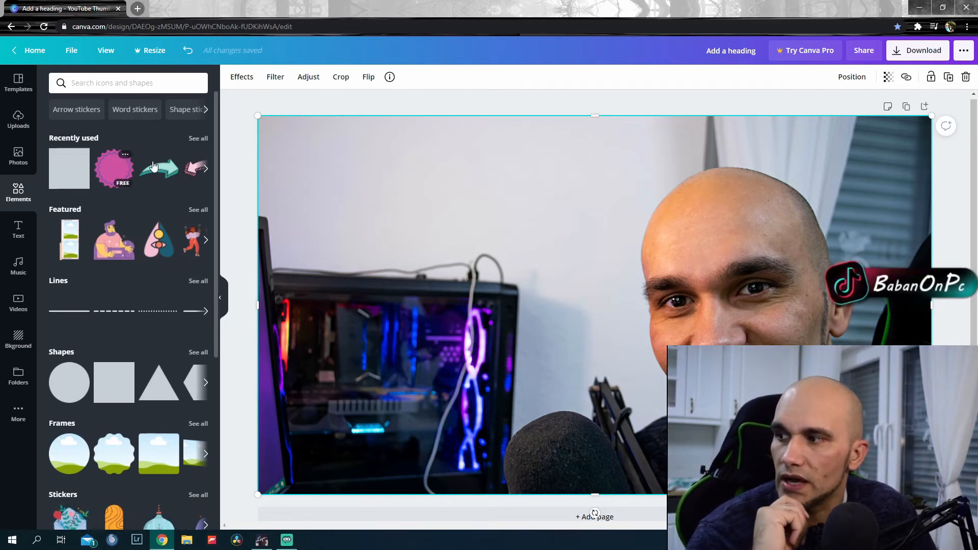
left_click(206, 171)
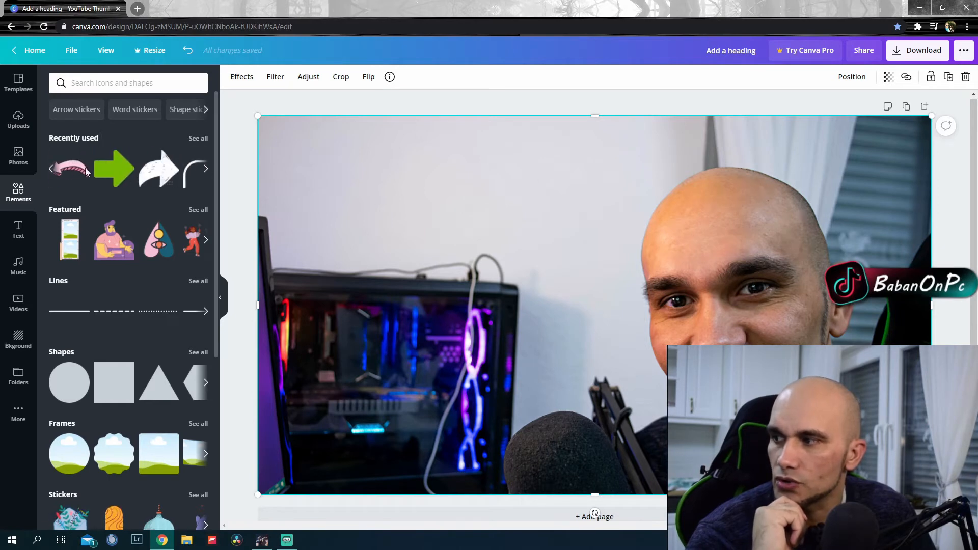
left_click(52, 169)
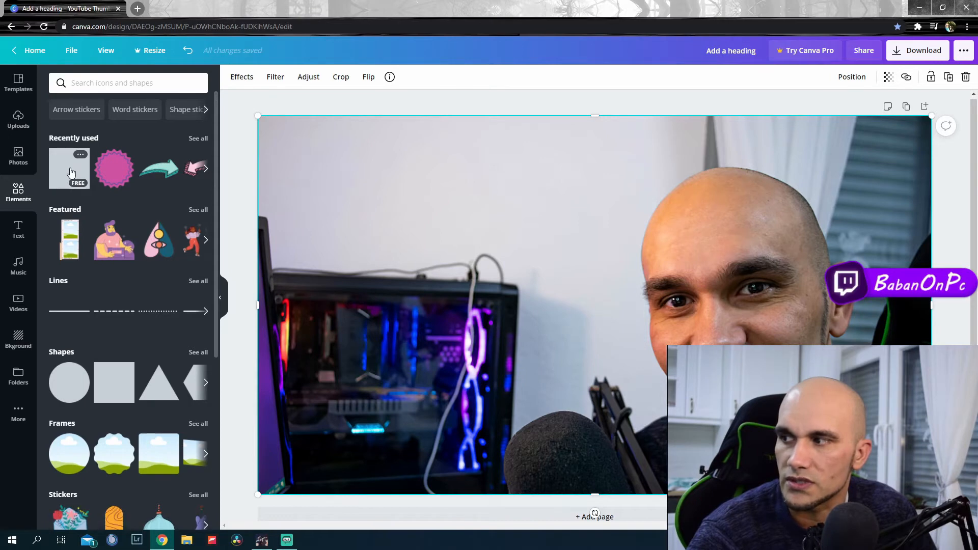
left_click_drag(71, 172, 369, 193)
left_click_drag(453, 170, 451, 324)
left_click_drag(450, 358, 441, 186)
- Fill the rectangle with the dark violet default colour and shift it slightly on the wall above the PC
left_click(232, 78)
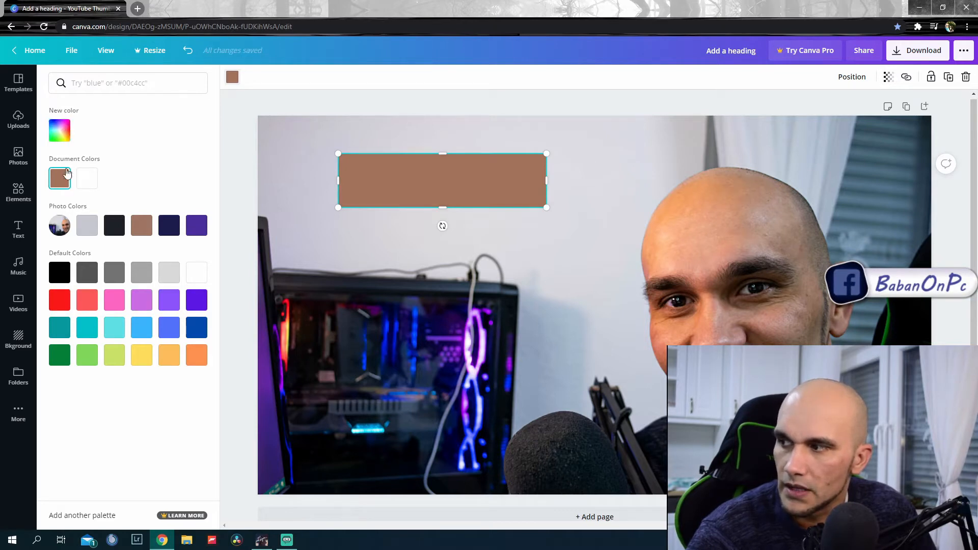
left_click(59, 130)
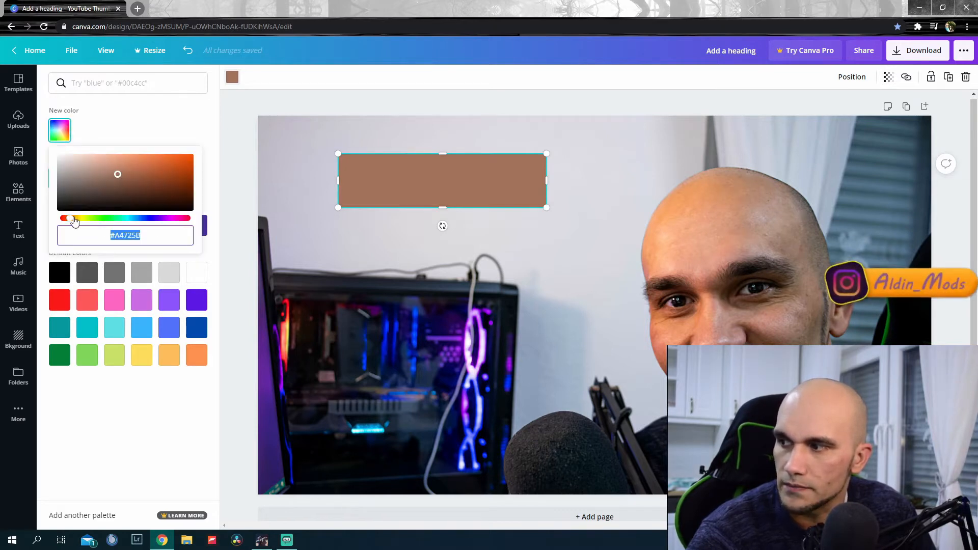
left_click_drag(74, 220, 140, 222)
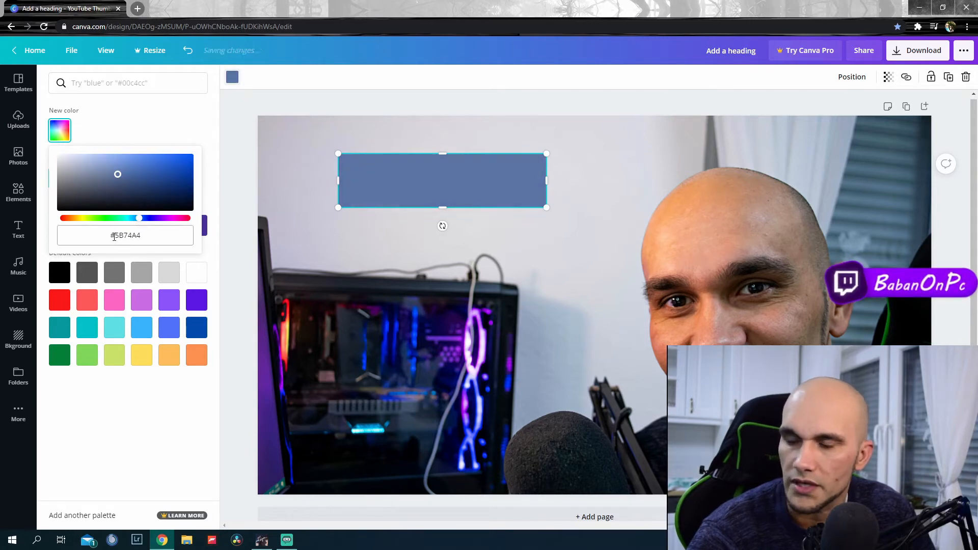
left_click(143, 353)
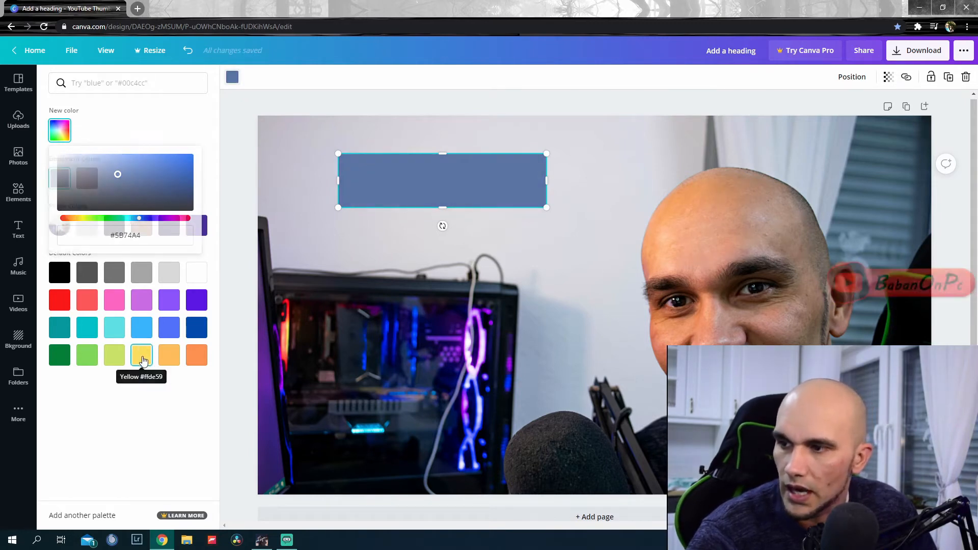
left_click(66, 302)
left_click(142, 331)
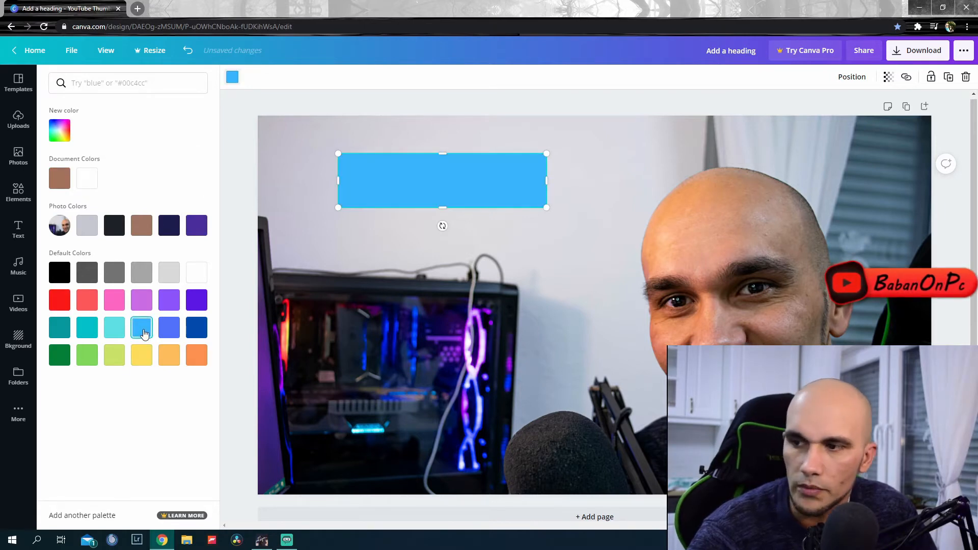
left_click(88, 330)
left_click(67, 333)
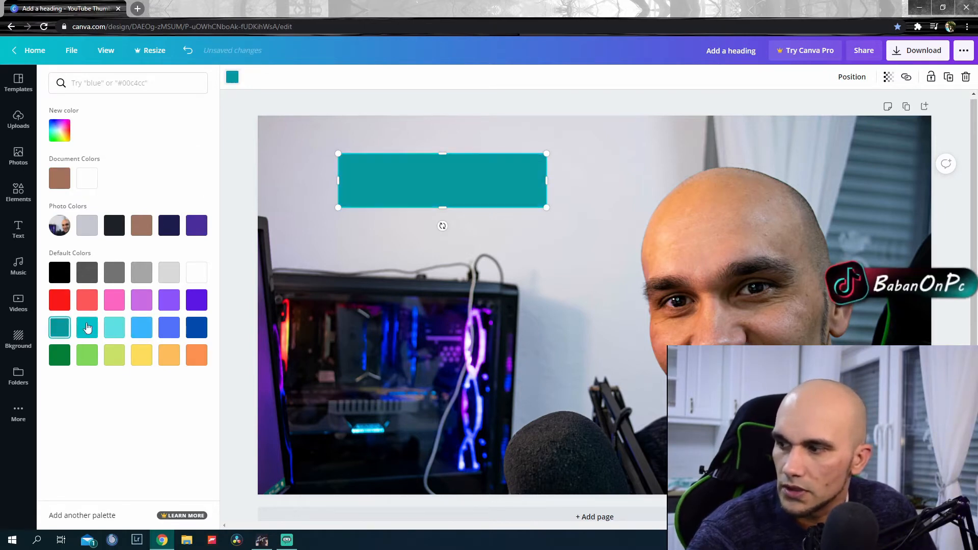
left_click(190, 306)
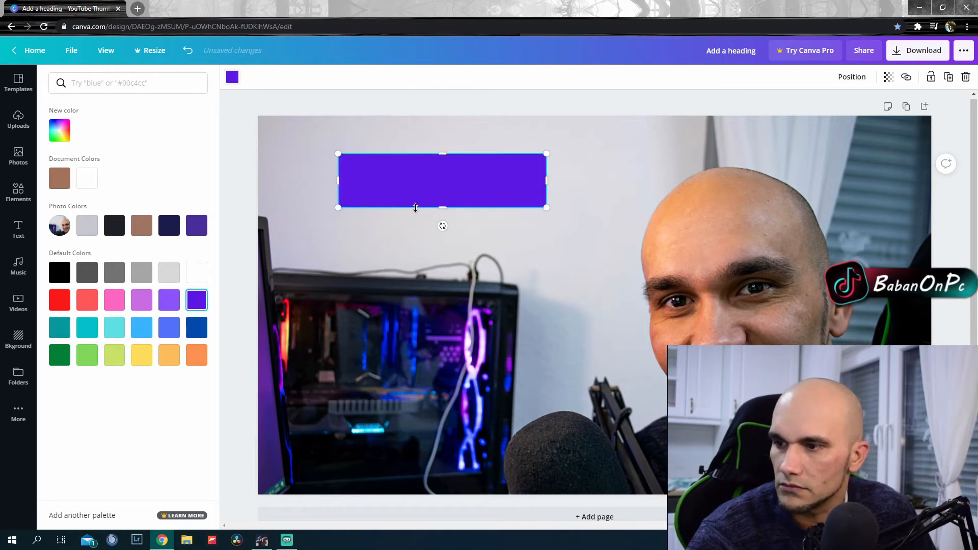
left_click_drag(436, 203, 418, 200)
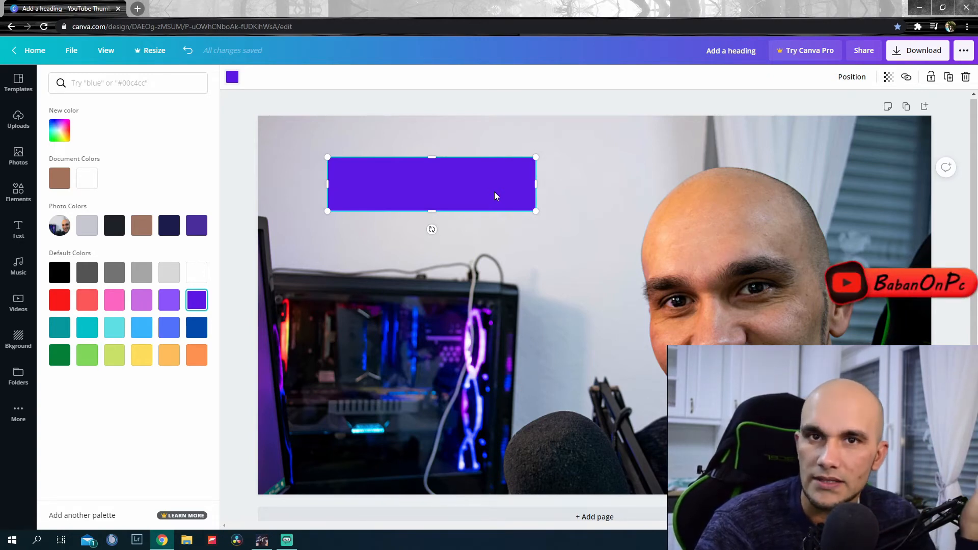
left_click_drag(494, 195, 514, 192)
- Add a second square element below the first rectangle and reshape it into a wider bar across the PC case
left_click(18, 192)
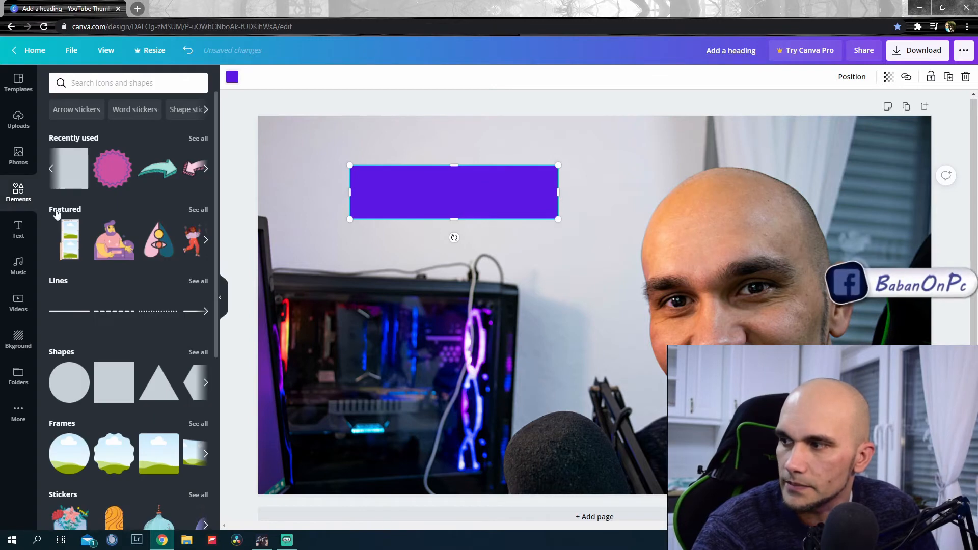
left_click_drag(69, 169, 427, 286)
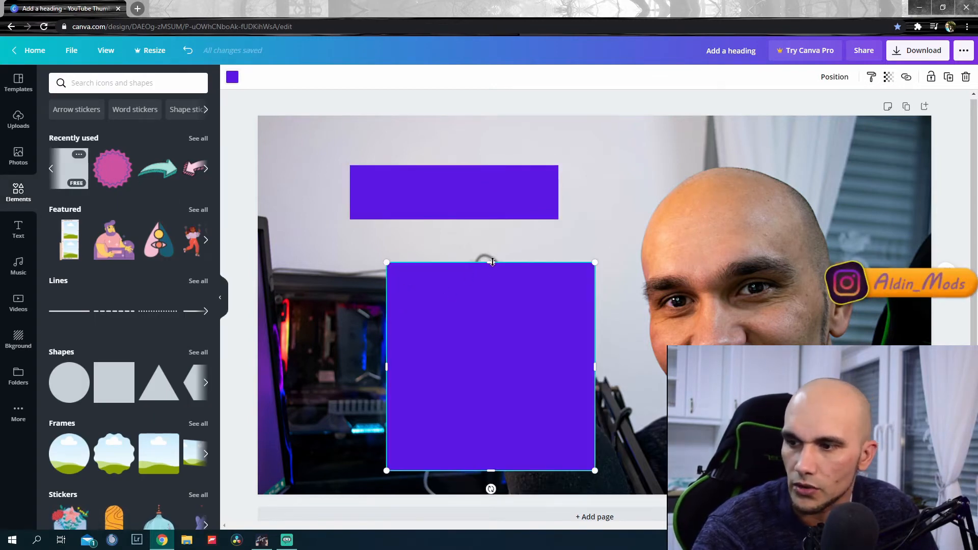
left_click_drag(491, 262, 457, 318)
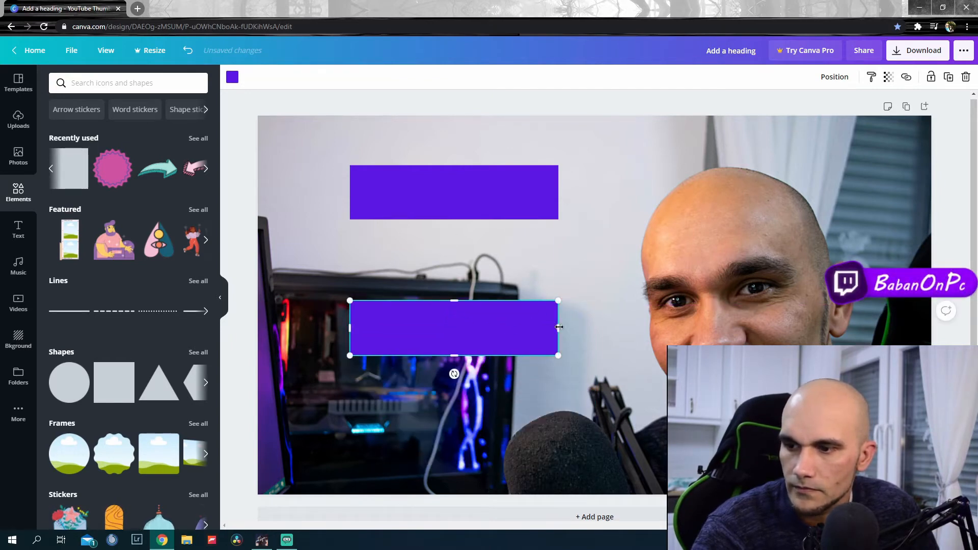
left_click_drag(559, 327, 585, 327)
mouse_move(456, 335)
left_mouse_down()
mouse_move(429, 320)
mouse_move(445, 329)
left_mouse_up()
left_click_drag(334, 329, 324, 327)
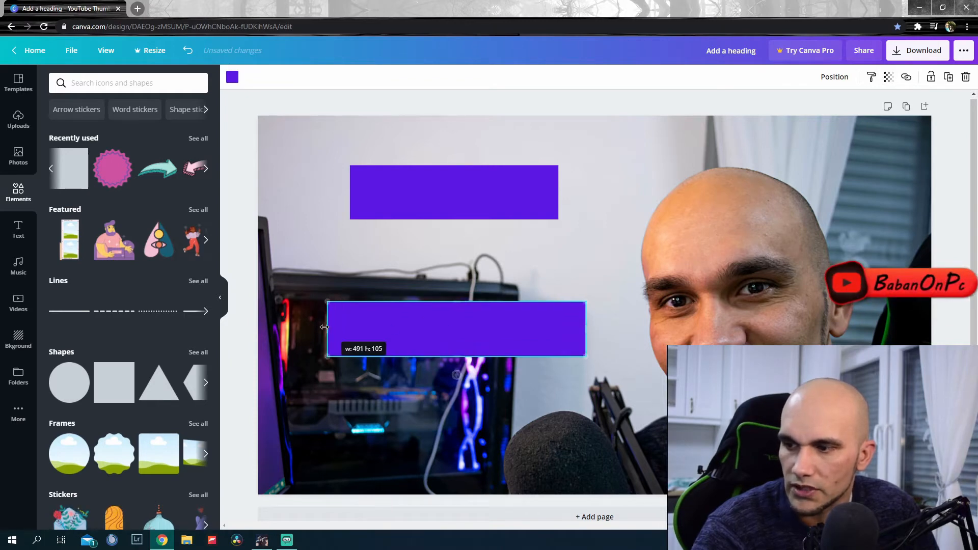
left_click_drag(452, 293, 453, 292)
- Enlarge the upper violet rectangle slightly upwards and on both sides
left_click(457, 167)
left_click_drag(457, 167, 454, 160)
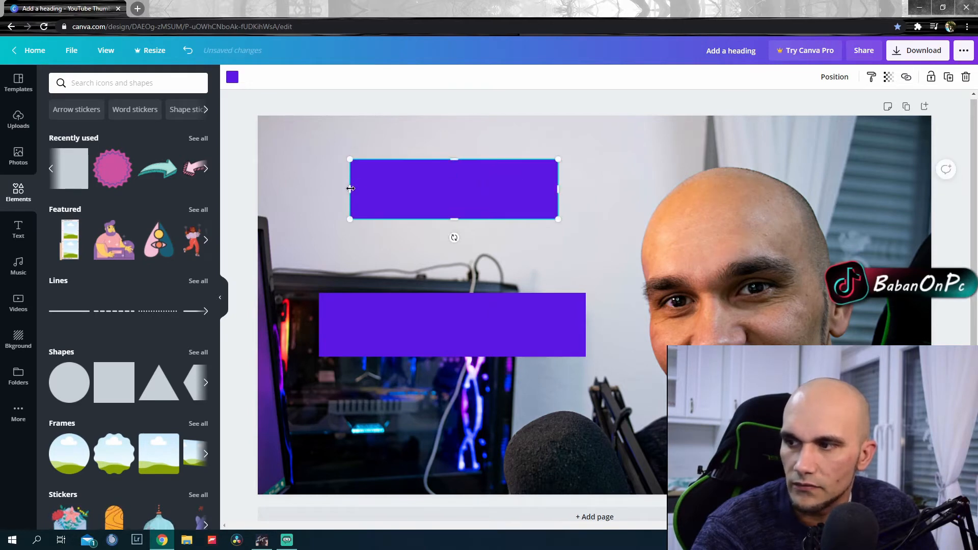
left_click_drag(350, 189, 344, 189)
left_click_drag(558, 189, 563, 188)
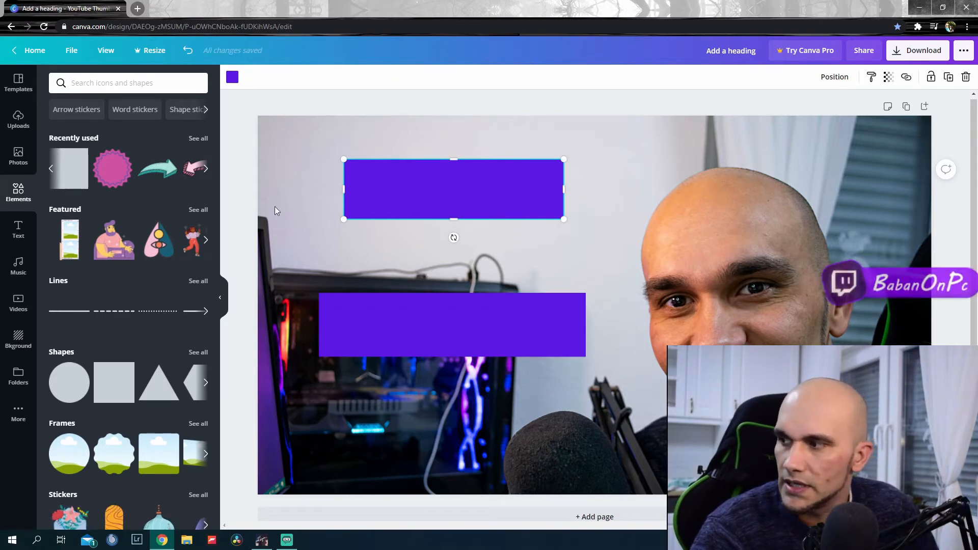
- Add two default headings from the text options, placing one over the upper violet rectangle and one over the lower rectangle
left_click(17, 232)
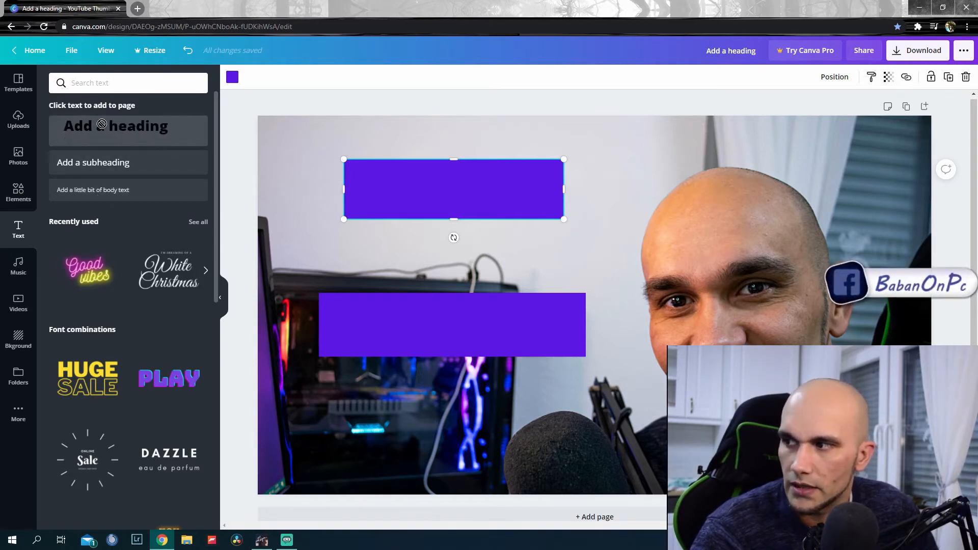
left_click_drag(113, 135, 150, 137)
left_click_drag(214, 160, 359, 164)
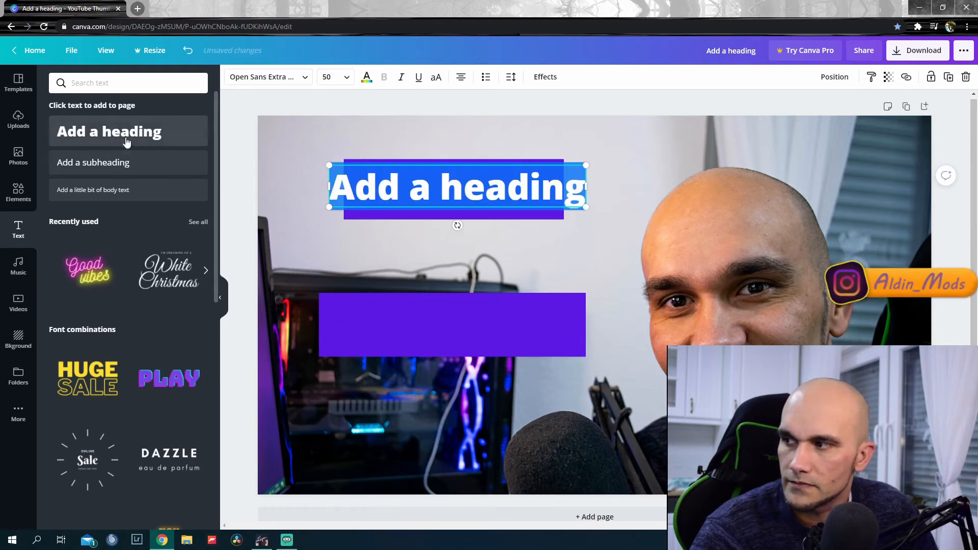
left_click_drag(126, 140, 376, 301)
- Replace the upper heading text with "Easy" and the lower heading text with "Thumbnails!!!"
left_click(428, 192)
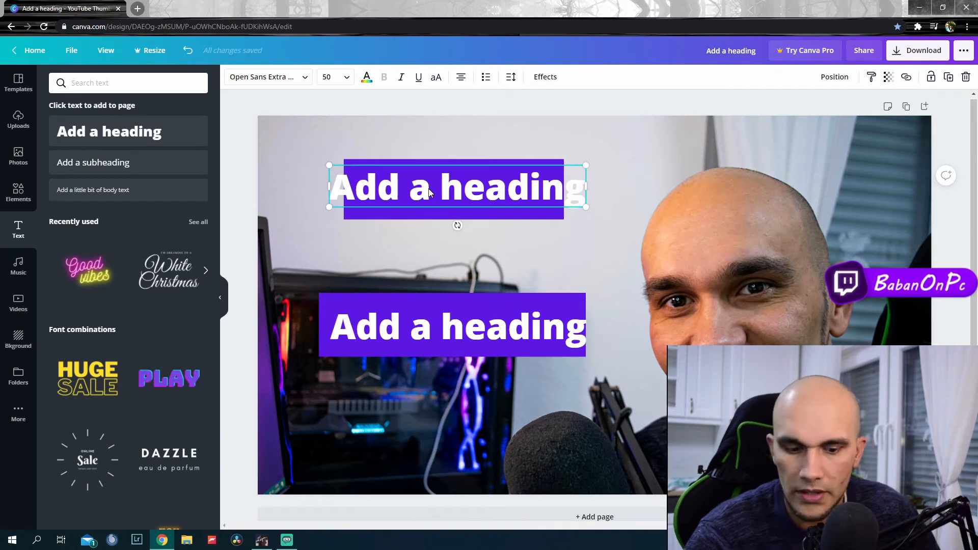
type("Easy")
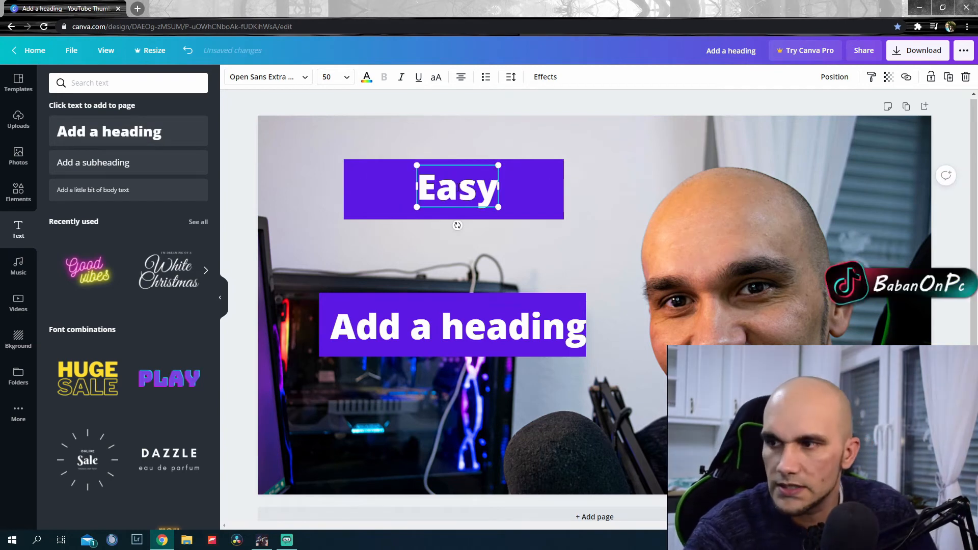
double_click(458, 328)
type("Thumbnails!!!")
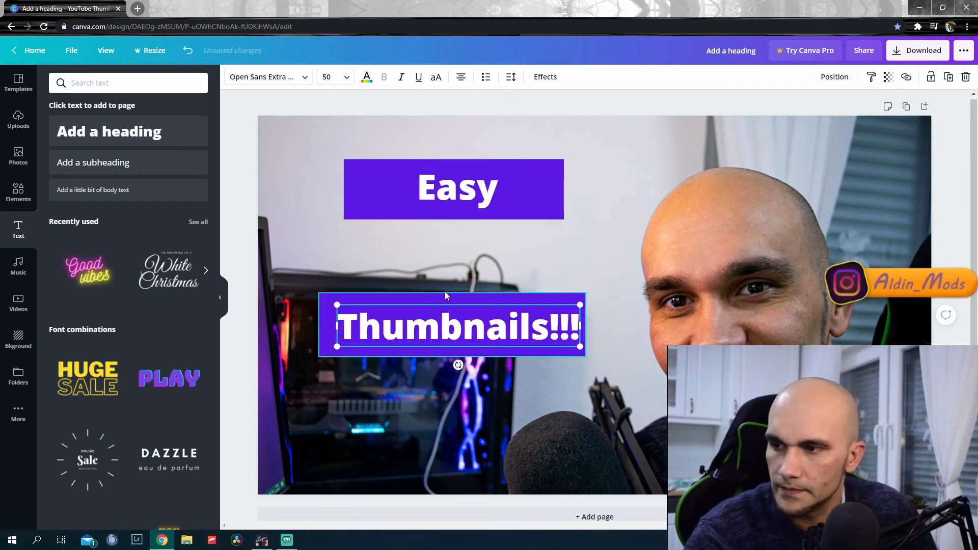
- Look through the available fonts and set the "Easy" heading to Gagalin
left_click(458, 201)
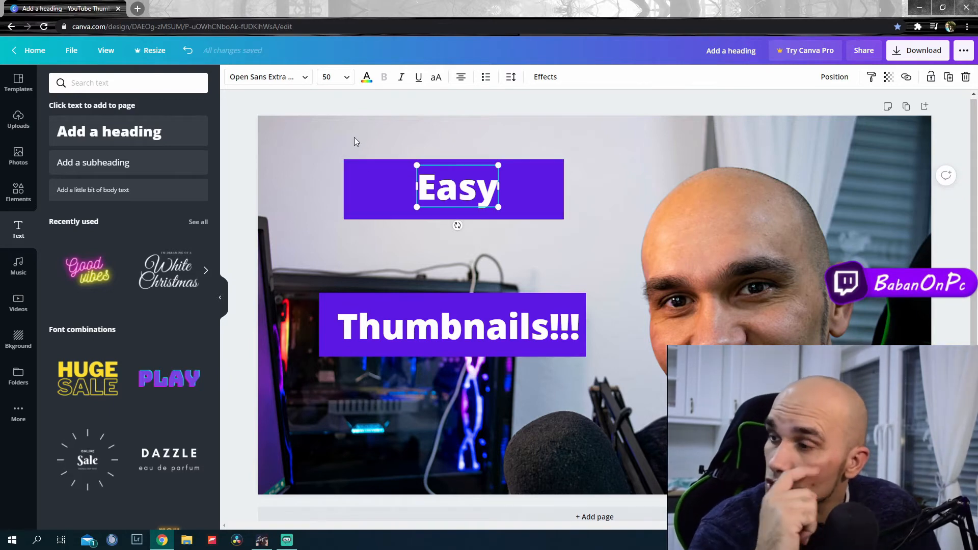
left_click(281, 77)
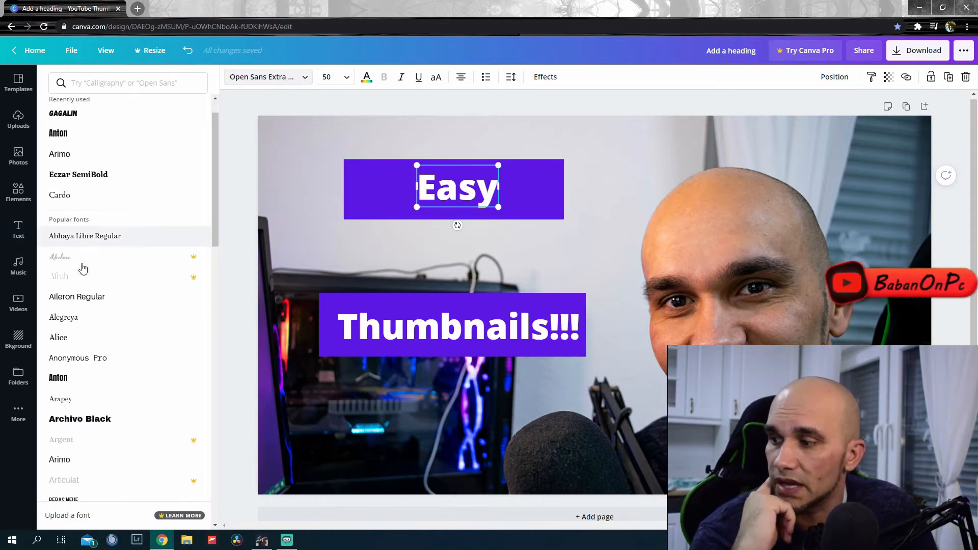
scroll(84, 266, "down", 10)
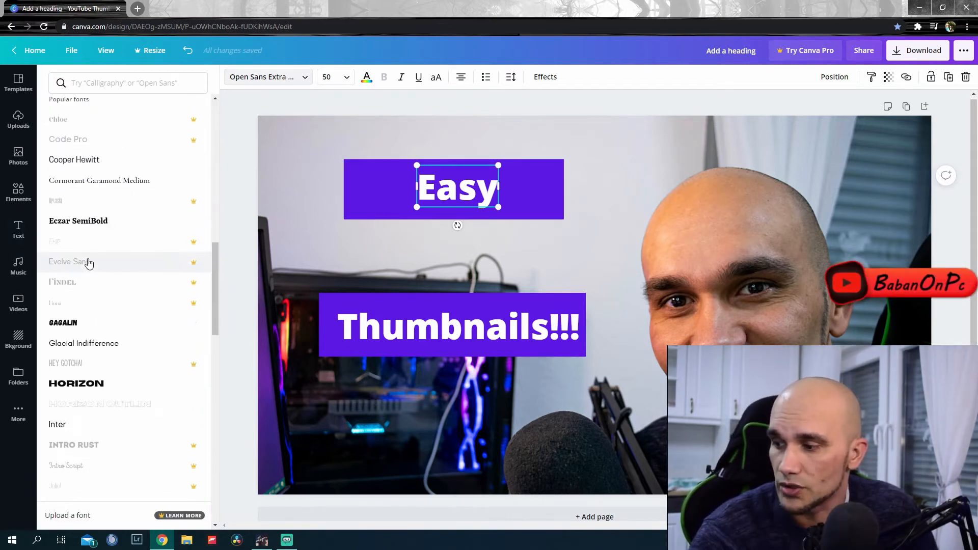
scroll(88, 263, "down", 3)
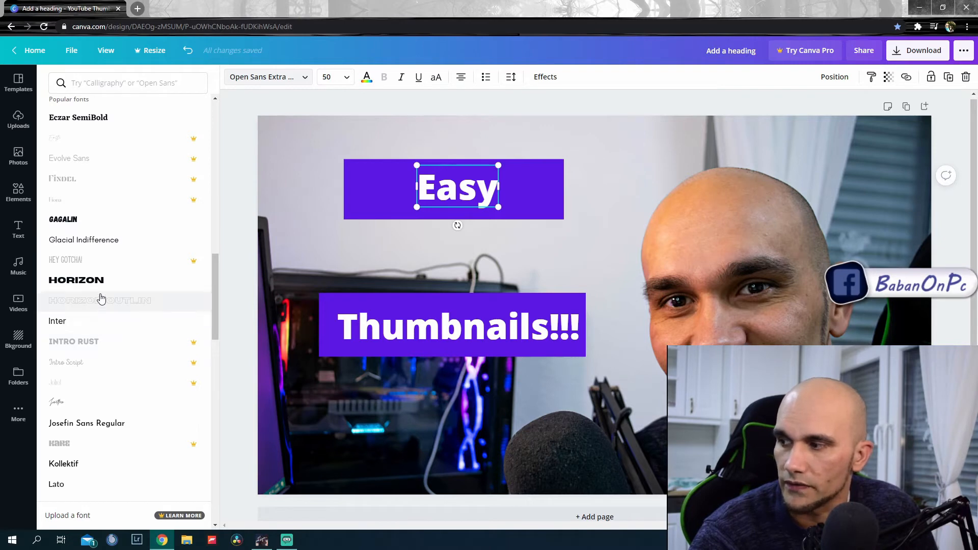
scroll(102, 298, "up", 10)
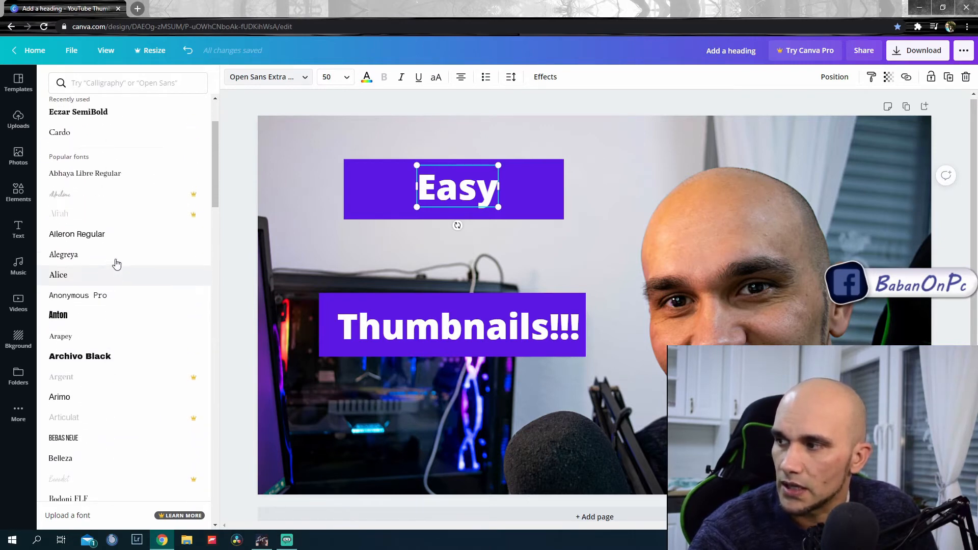
scroll(116, 262, "up", 2)
left_click(102, 169)
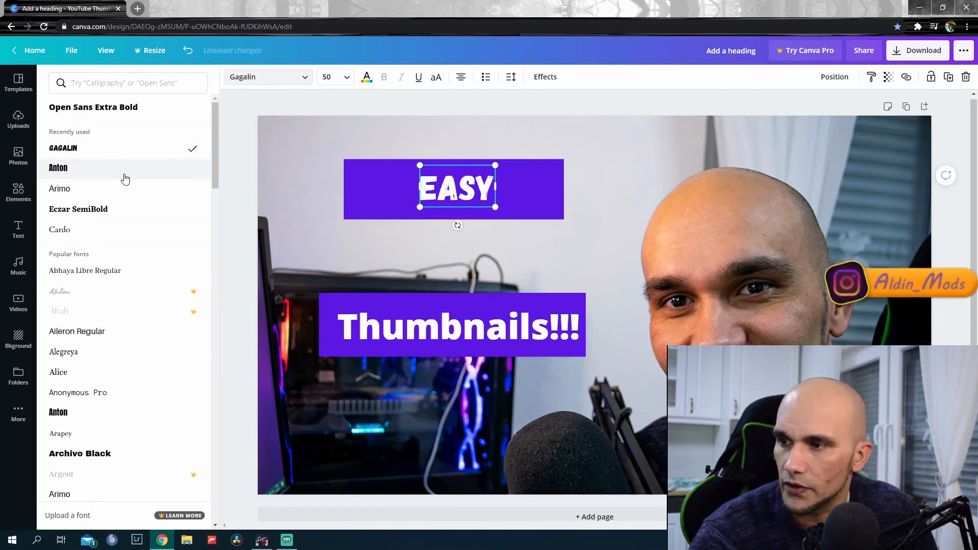
- Enlarge the "Easy" heading to size 110 and move it off its rectangle, just below it
left_click_drag(499, 165, 576, 159)
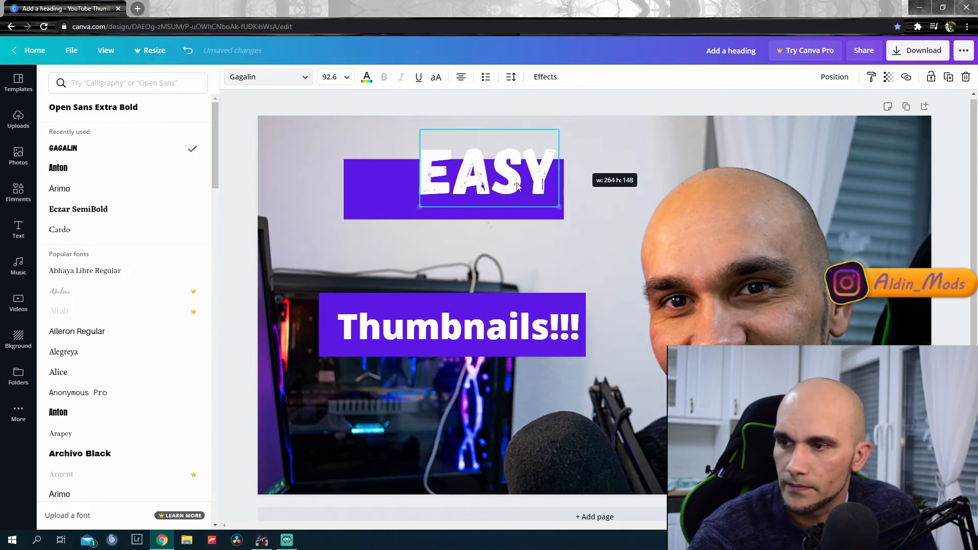
left_click_drag(517, 187, 481, 199)
left_click_drag(523, 147, 552, 143)
left_click_drag(490, 178, 473, 247)
- Extend the upper violet rectangle slightly upwards and centre the "Easy" heading on it, enlarged to size 124
left_click(476, 179)
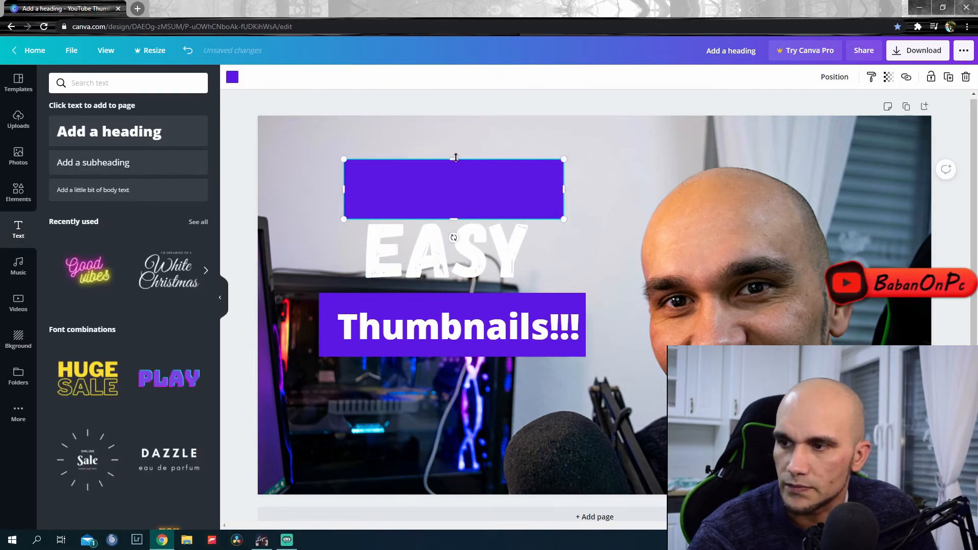
left_click_drag(456, 157, 456, 146)
left_click_drag(433, 249, 443, 192)
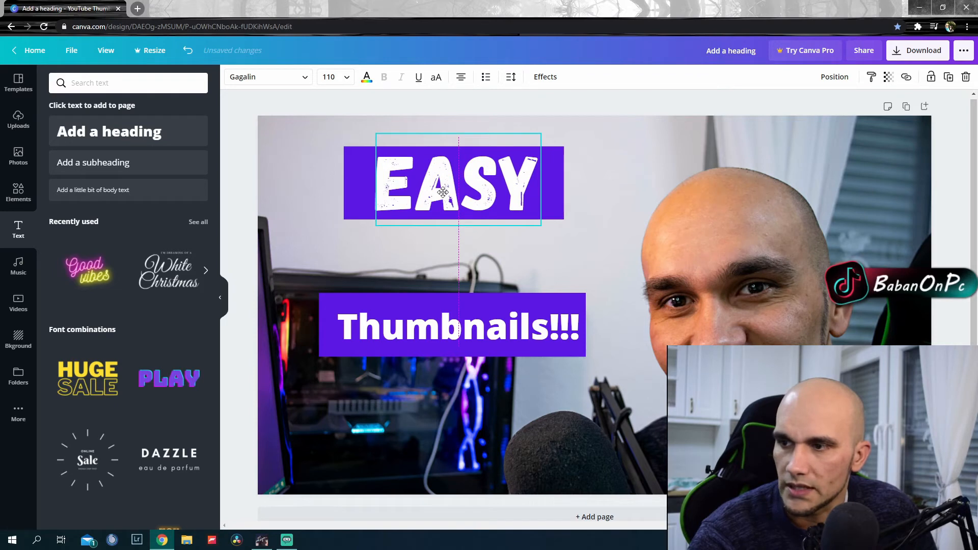
left_click_drag(539, 134, 554, 125)
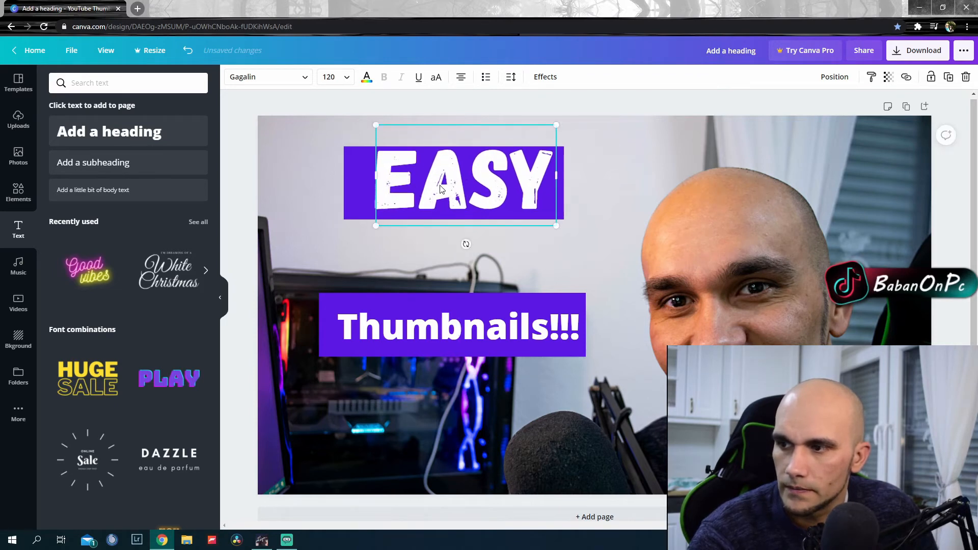
left_click_drag(379, 124, 366, 123)
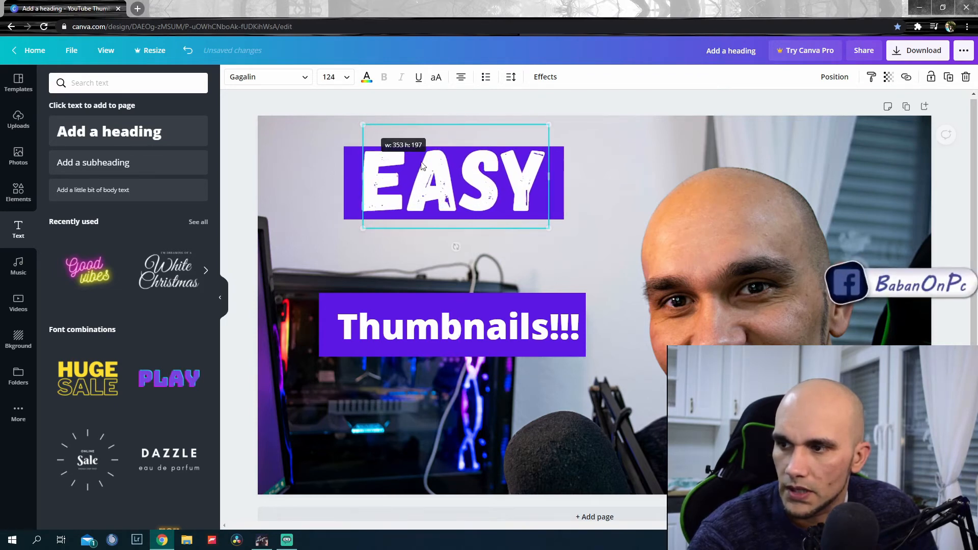
left_click_drag(449, 176, 450, 173)
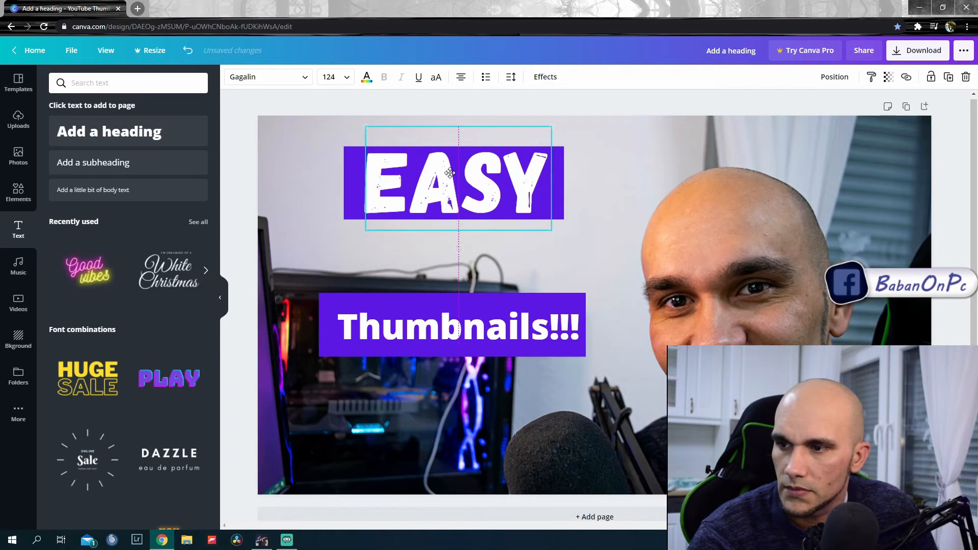
- Narrow the upper violet rectangle on both sides so it fits closely around the "Easy" heading
left_click(345, 192)
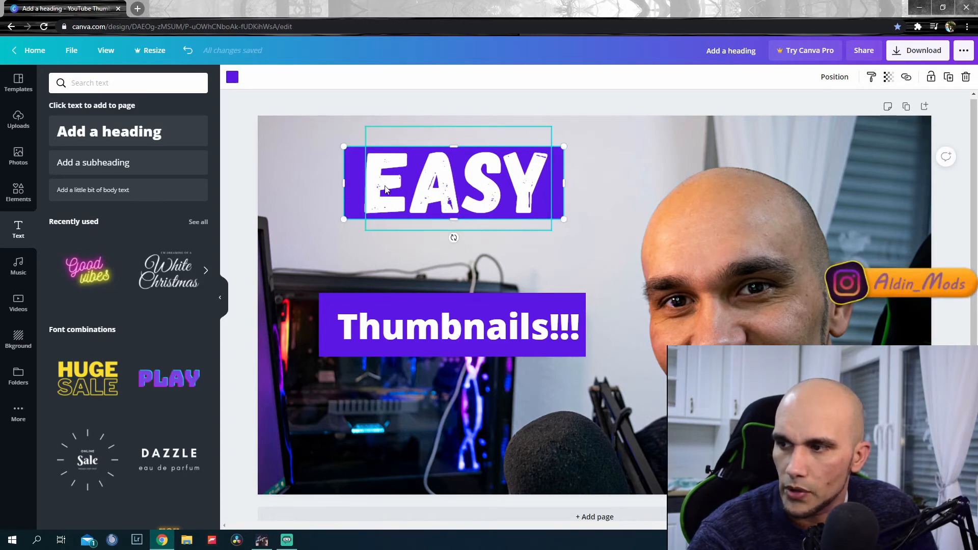
left_click_drag(343, 182, 356, 182)
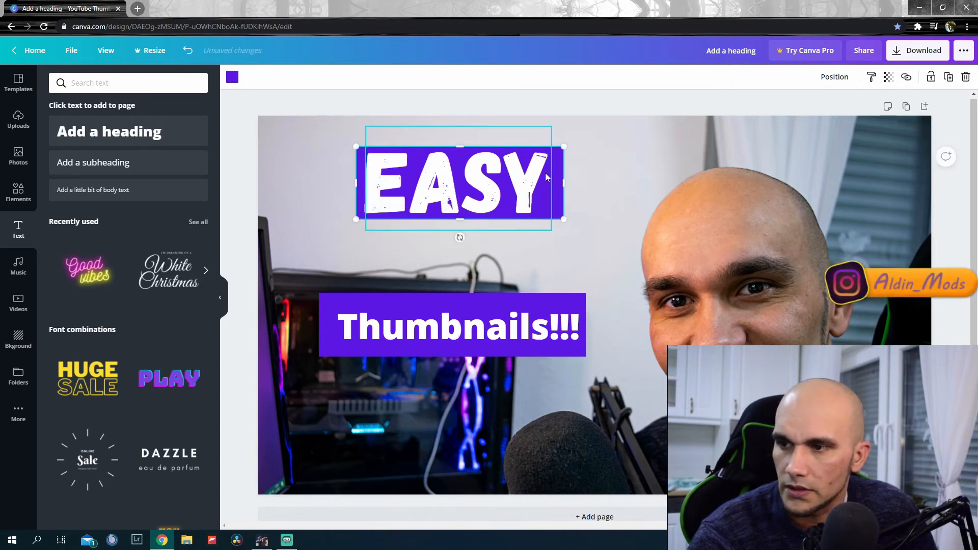
left_click_drag(560, 181, 555, 187)
- Try yellow, red, pink, purple, teal and grey on the "Easy" heading and set its colour back to white
left_click(488, 195)
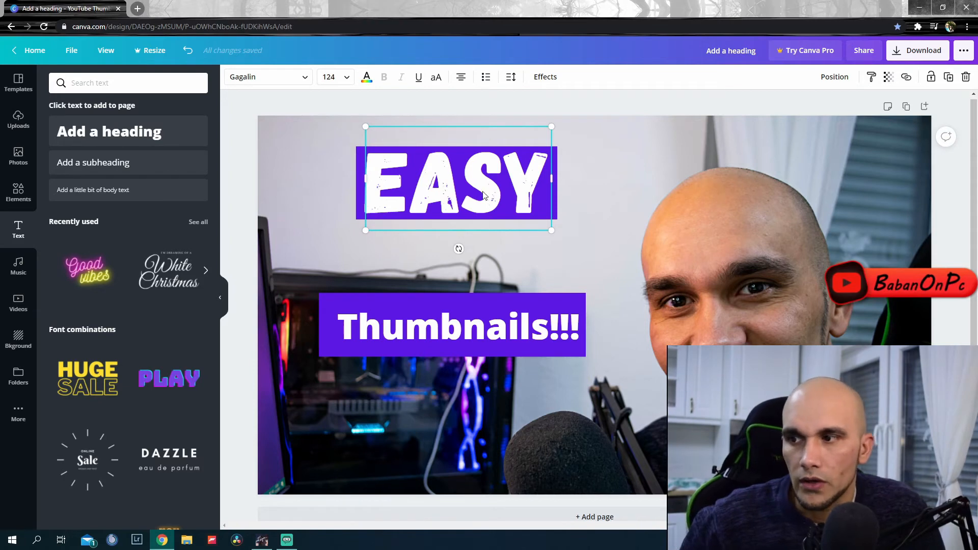
left_click(367, 79)
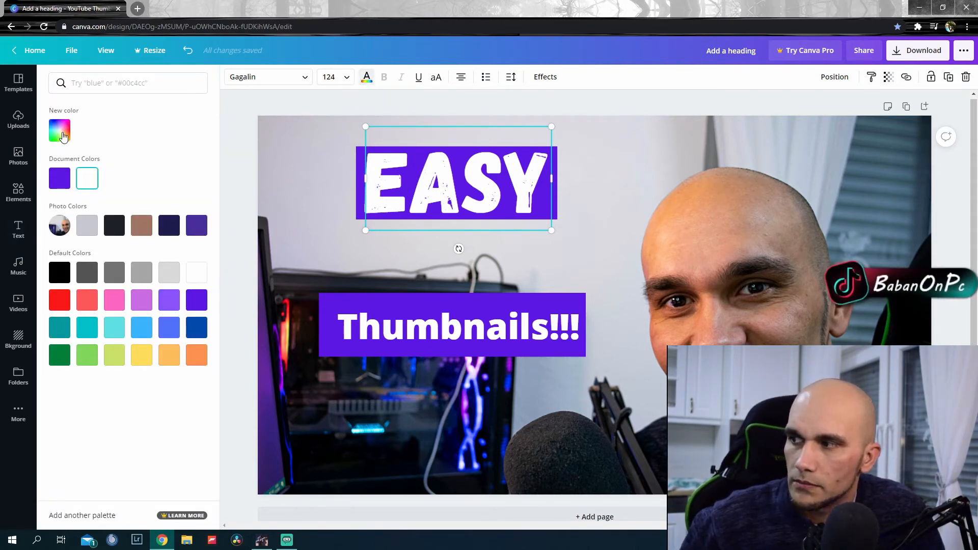
left_click(143, 355)
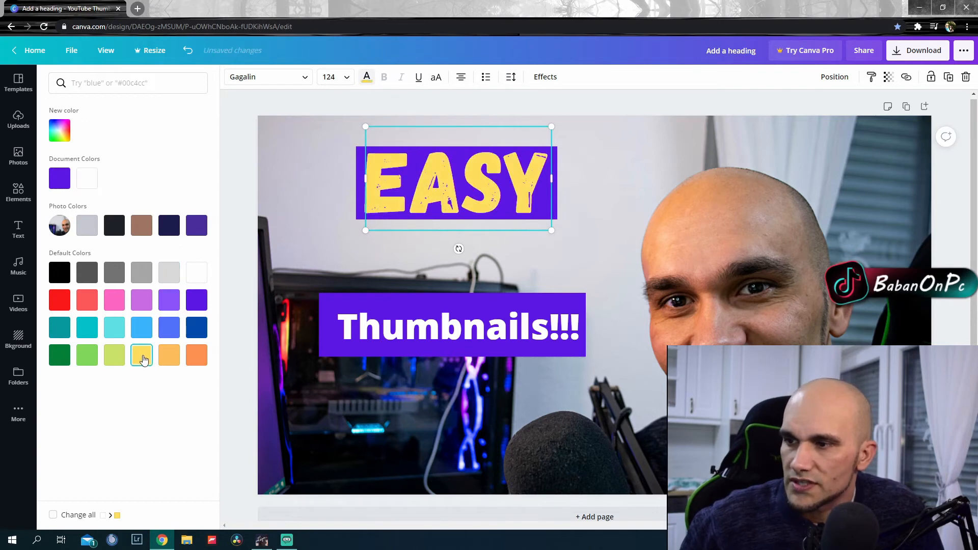
left_click(114, 354)
left_click(60, 302)
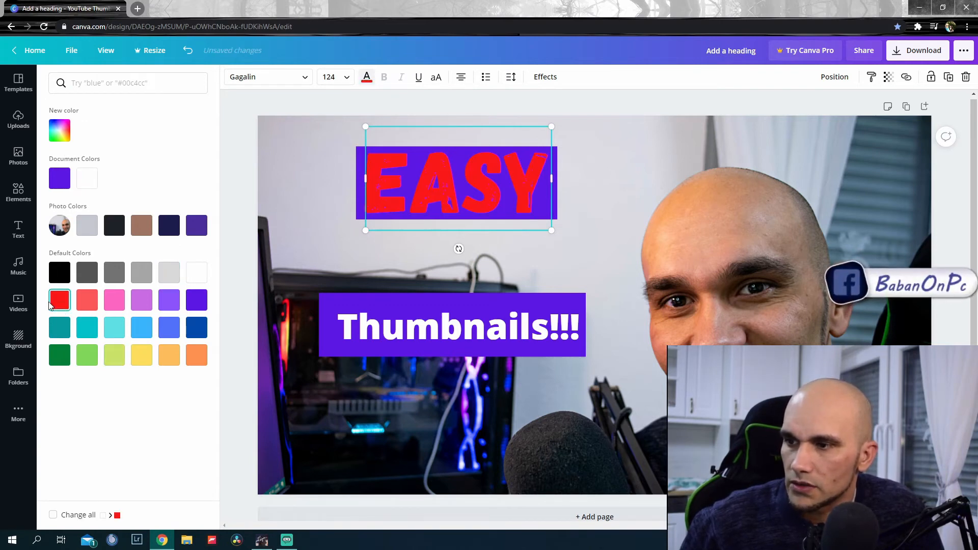
left_click(97, 306)
left_click(122, 305)
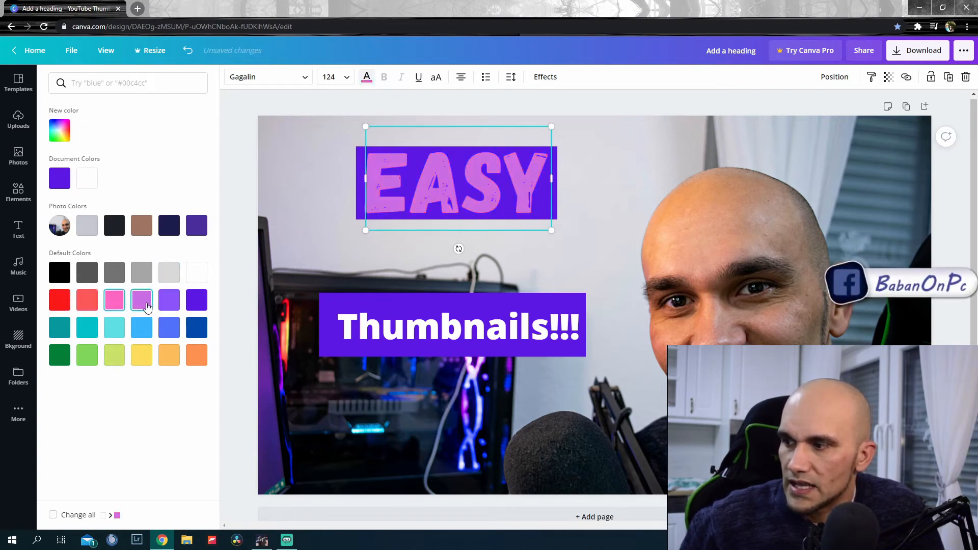
left_click(147, 305)
left_click(196, 300)
left_click(161, 281)
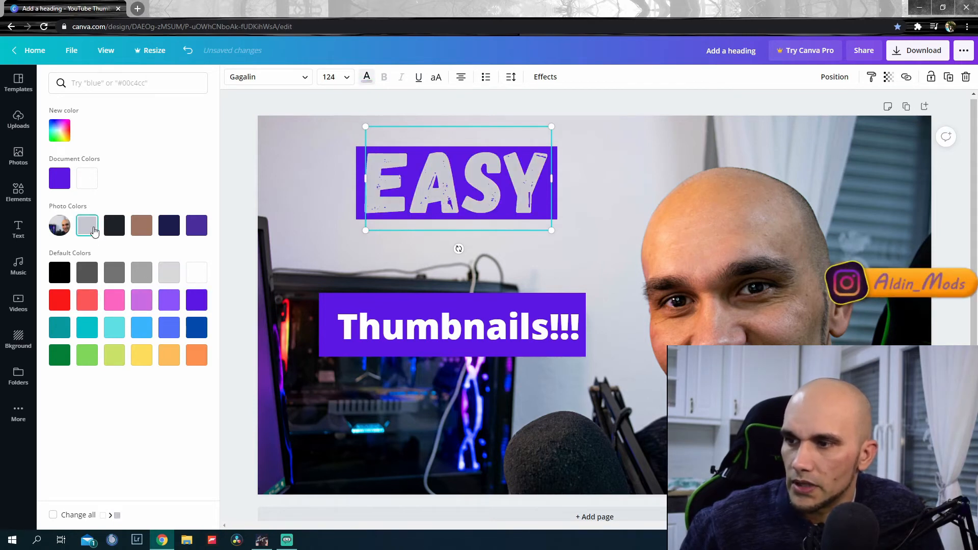
left_click(146, 230)
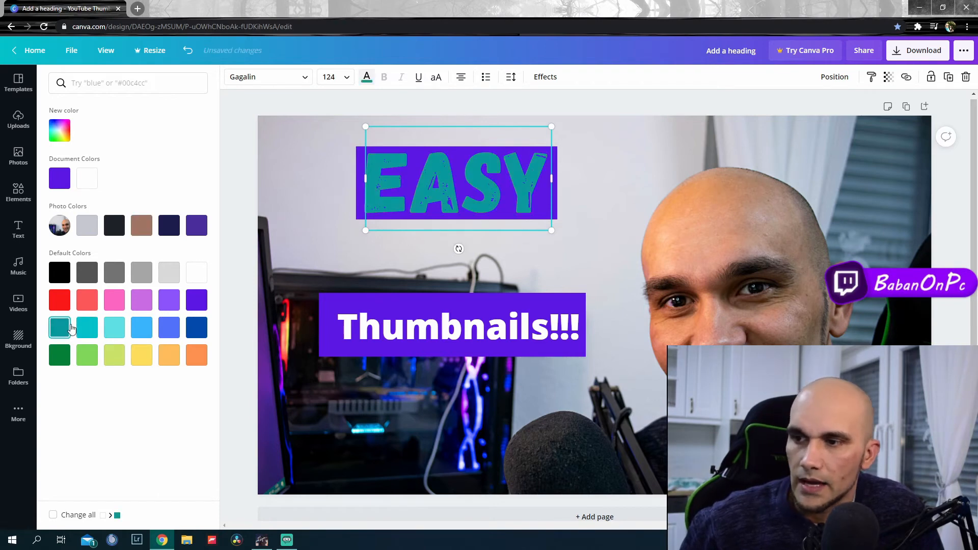
left_click(167, 276)
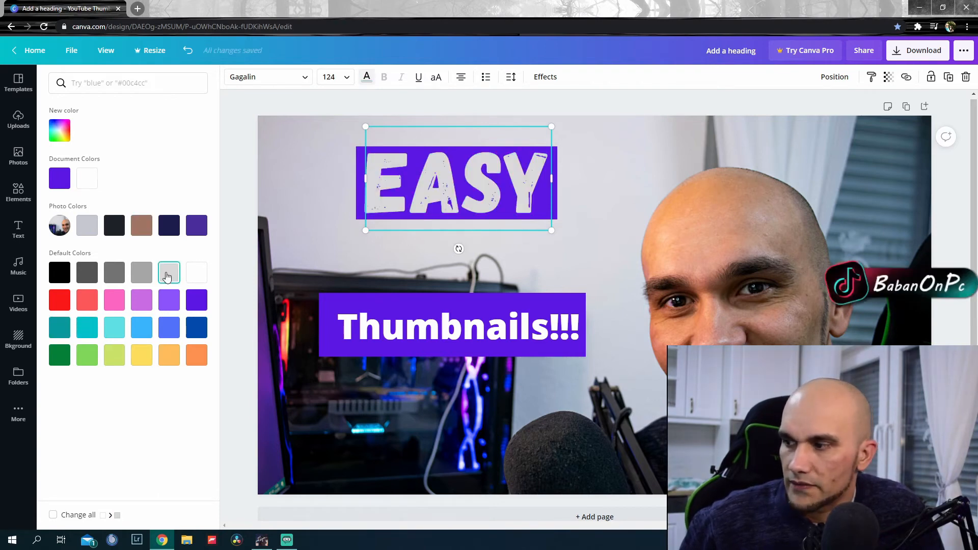
left_click(201, 277)
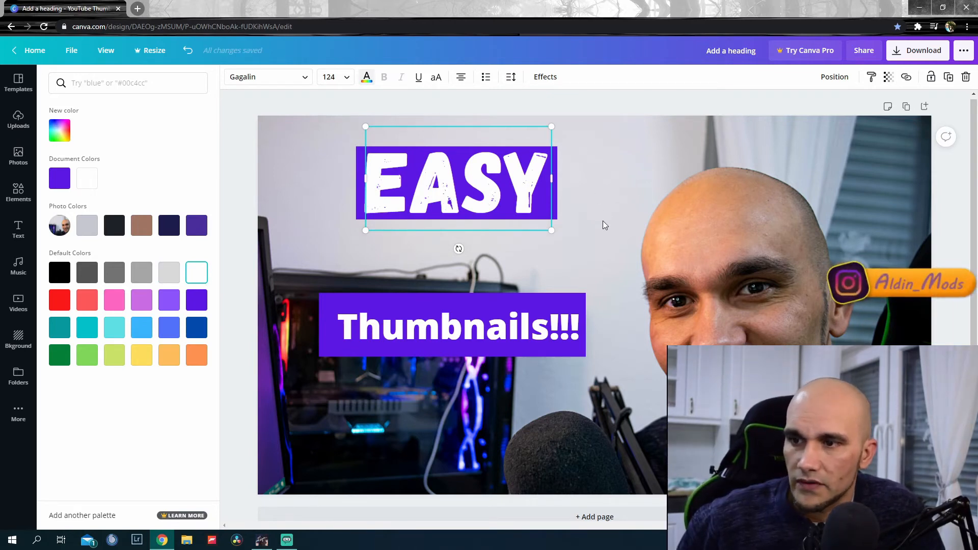
- Set the "Thumbnails!!!" heading to the Gagalin font and enlarge it to size 90
left_click(465, 332)
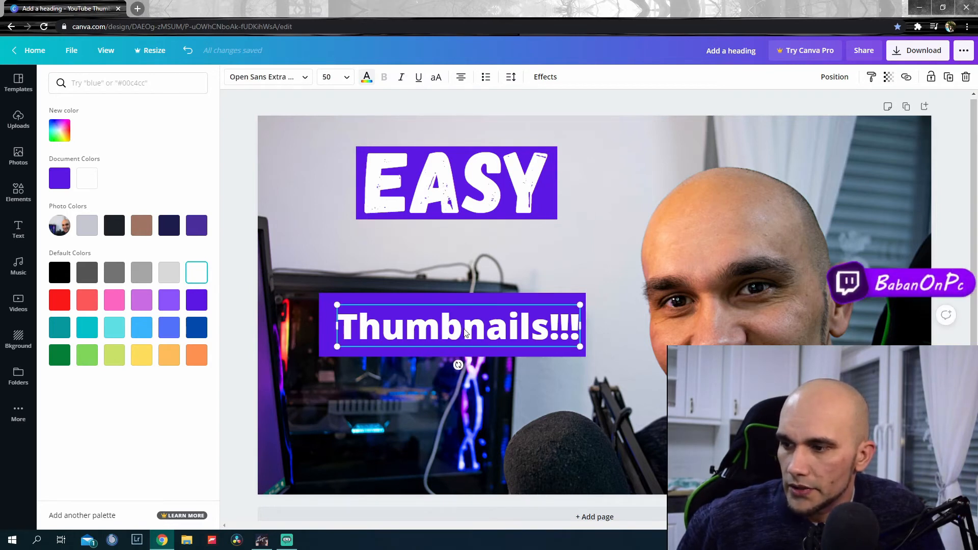
left_click(262, 81)
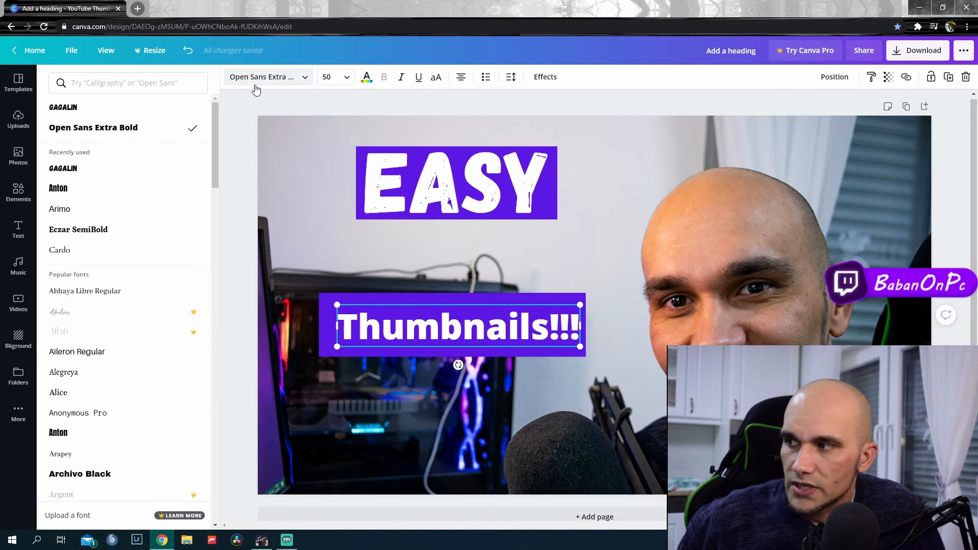
left_click(68, 173)
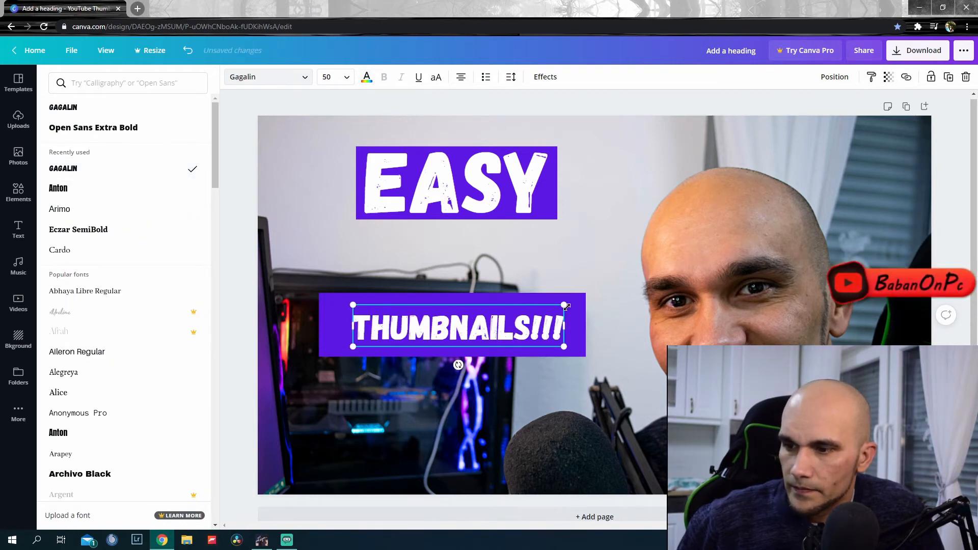
left_click_drag(564, 304, 625, 284)
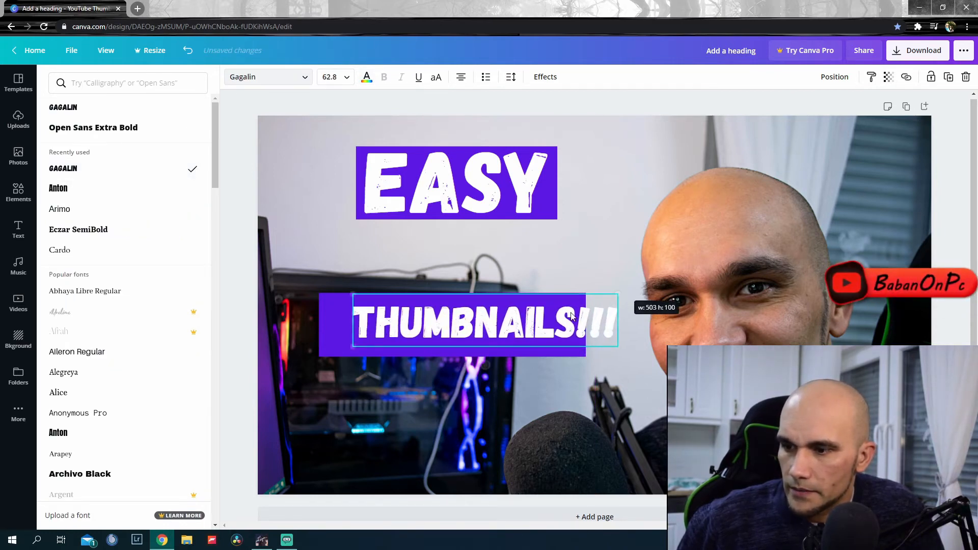
- Widen the lower violet rectangle to the heading's width and fit it behind "Thumbnails!!!", directly below the "Easy" rectangle
left_click(452, 294)
left_click_drag(323, 315, 265, 316)
left_click_drag(586, 324, 646, 328)
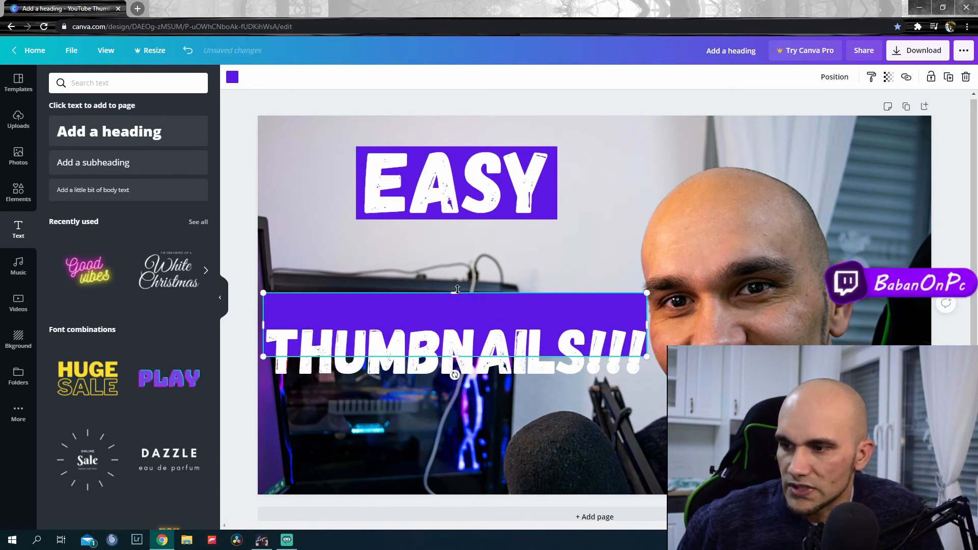
left_click_drag(457, 289, 454, 320)
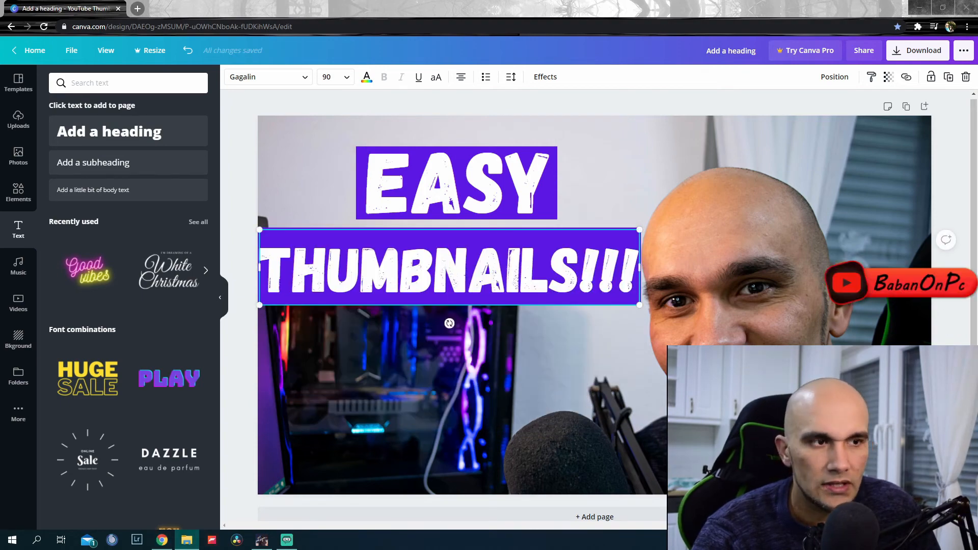
- Upload the "RAGE!!" thumbnail image and place it on the PC case below the "Thumbnails!!!" rectangle
left_click_drag(977, 36, 977, 190)
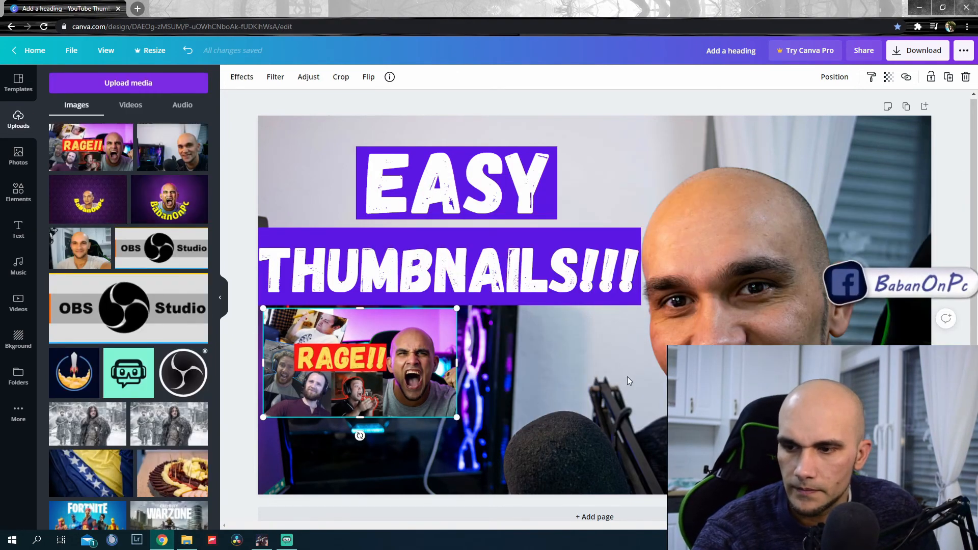
- Add the "Stutter, Lag, Crash", "Free Pop-Ups" and "FPS Boost!!" thumbnail images and shrink each to a small example picture
left_click_drag(824, 176, 545, 355)
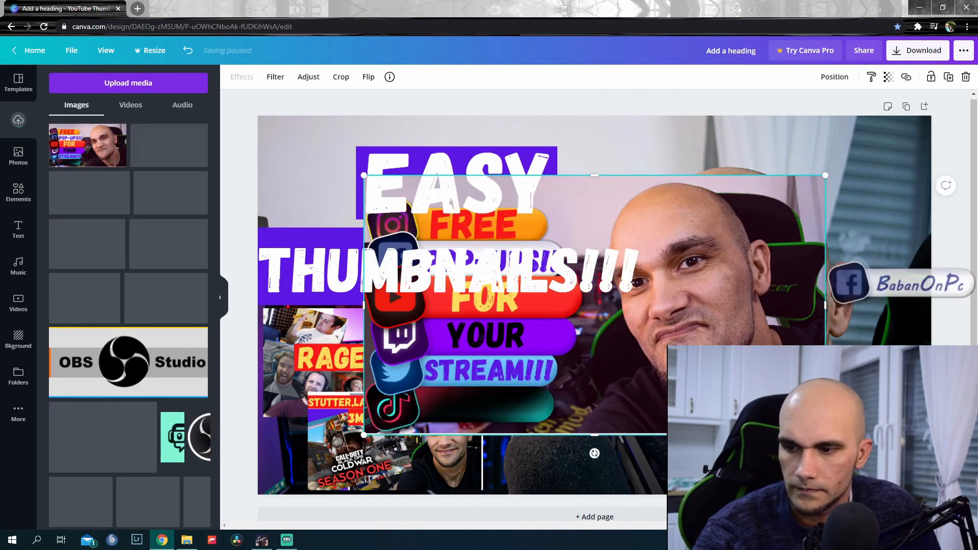
left_click_drag(827, 174, 576, 323)
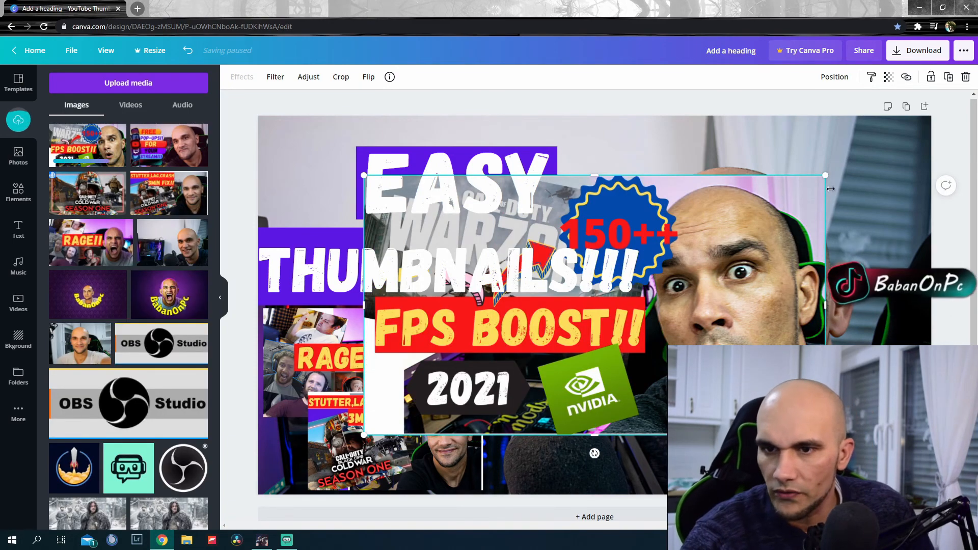
left_click_drag(830, 188, 531, 343)
- Place the "FPS Boost!!" image over the microphone at the photo's lower edge and tilt it clockwise
left_click_drag(526, 383, 621, 418)
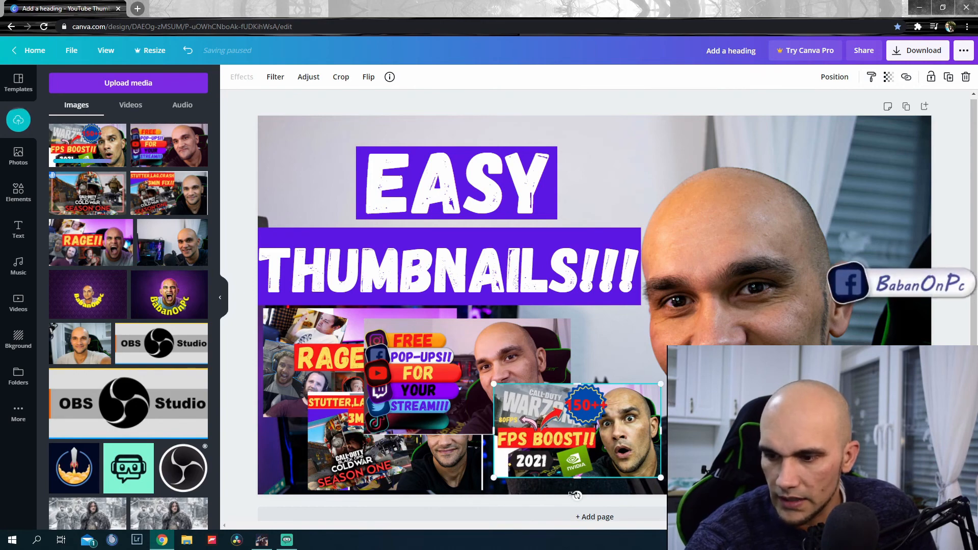
left_click_drag(578, 496, 558, 493)
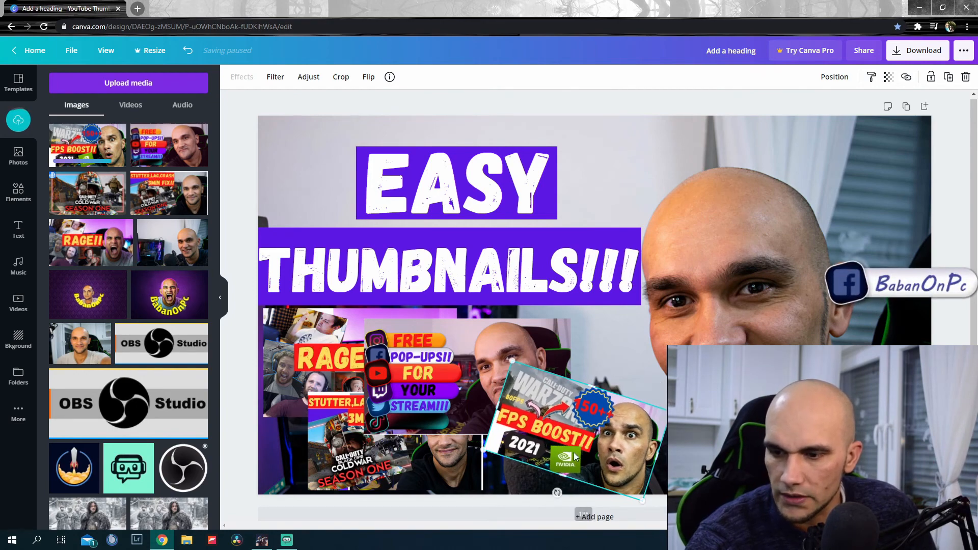
left_click_drag(573, 452, 584, 444)
- Shrink the "Free Pop-Ups" image further, tilt it steeply counter-clockwise and place it just above the "FPS Boost!!" image
left_click_drag(488, 369, 460, 381)
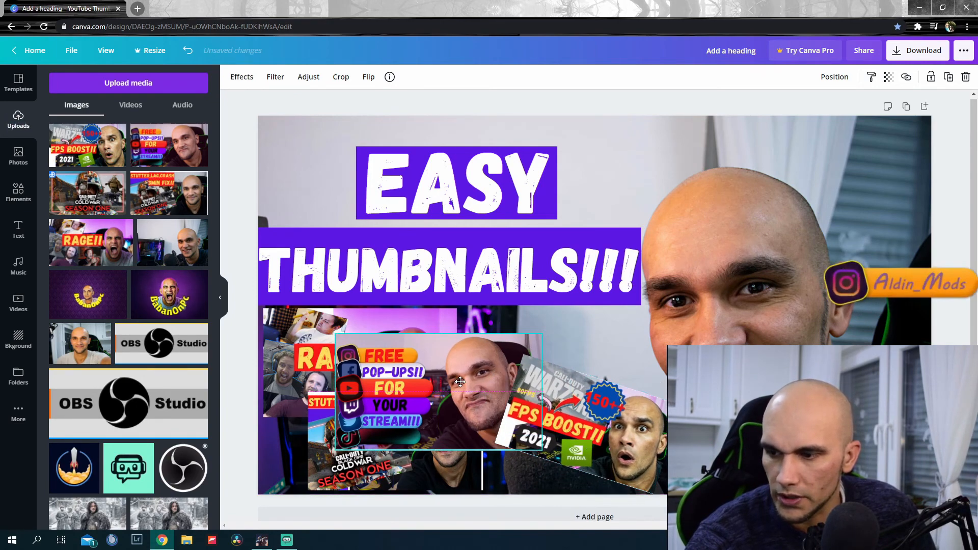
left_click_drag(542, 333, 491, 337)
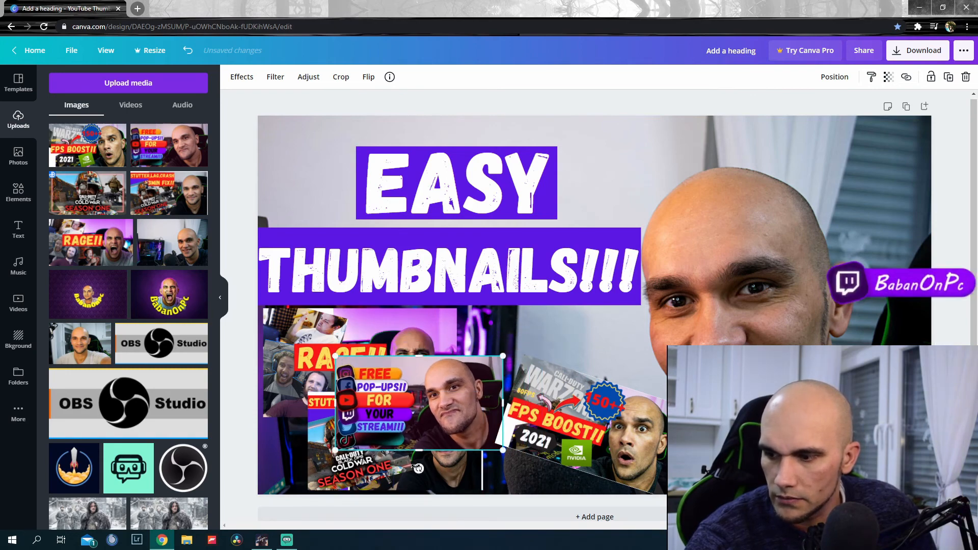
left_click_drag(419, 468, 491, 454)
left_click_drag(490, 405, 563, 374)
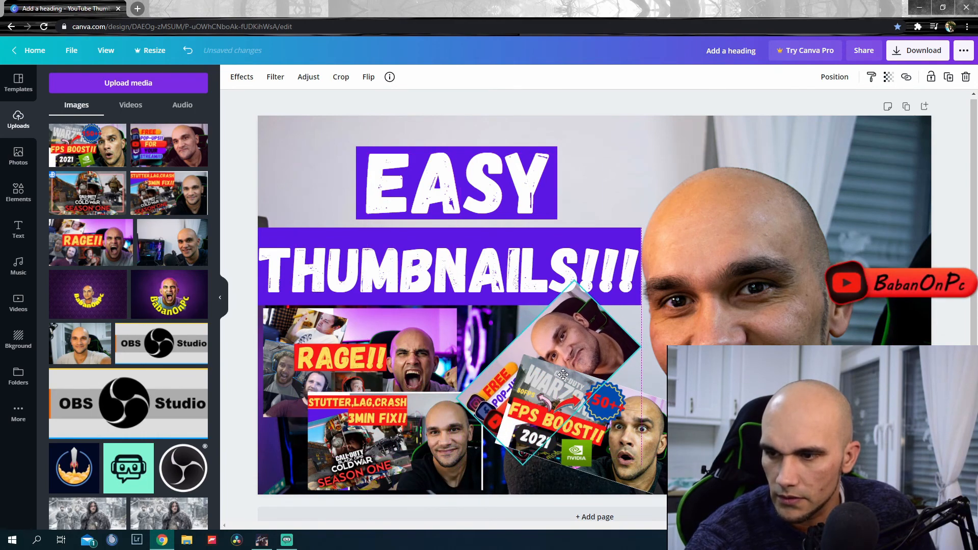
- Send the "Free Pop-Ups" image backward three levels and position it partly under the "Thumbnails!!!" rectangle and "FPS Boost!!" image
right_click(572, 326)
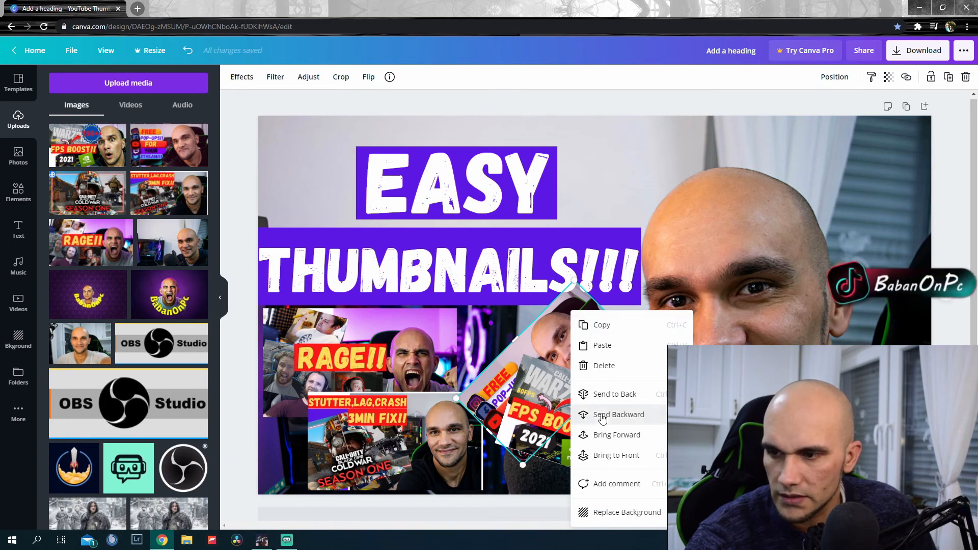
left_click(603, 415)
right_click(575, 343)
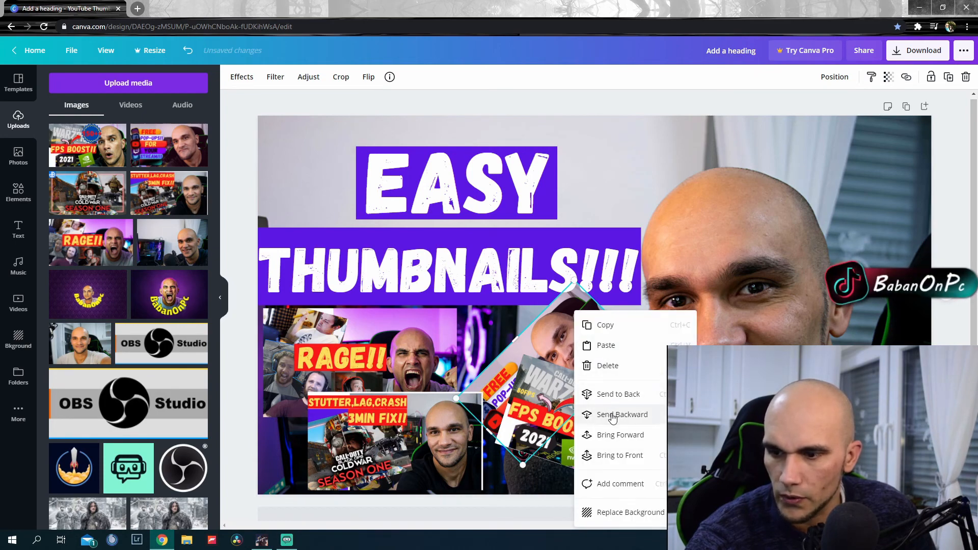
left_click(613, 417)
right_click(579, 344)
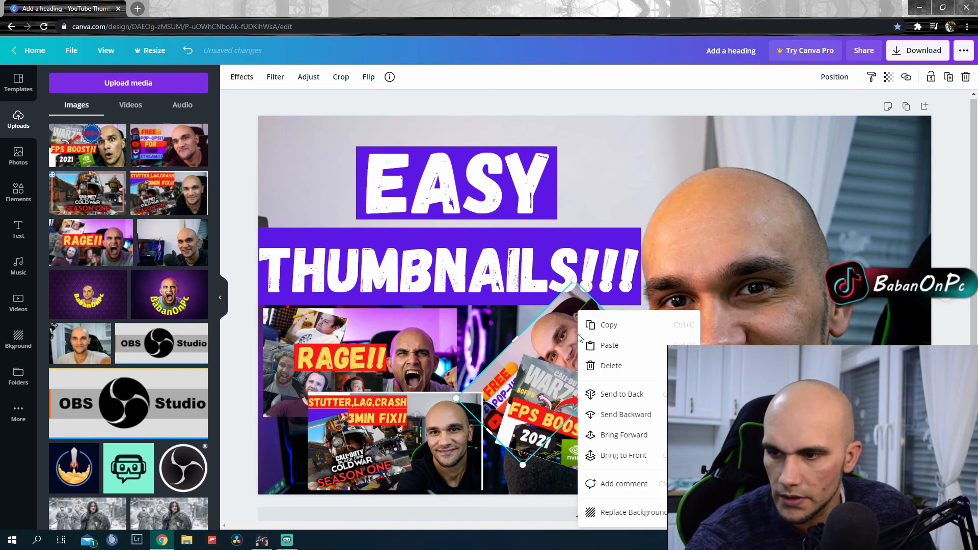
left_click(614, 417)
left_click_drag(575, 345, 580, 339)
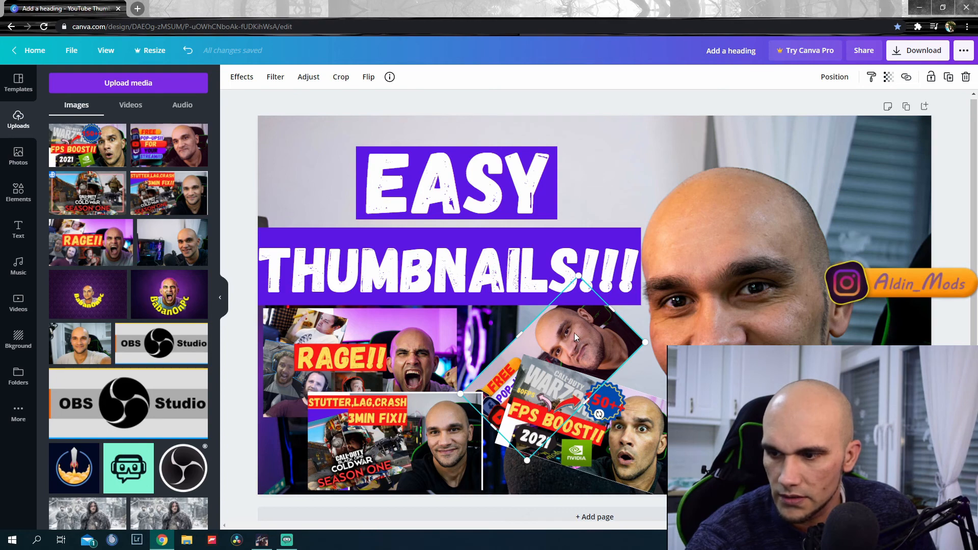
left_click_drag(573, 332, 597, 387)
- Tilt the "RAGE!!" and "Stutter, Lag, Crash" images counter-clockwise and stack them over the PC case beside the other two
left_click_drag(427, 438, 424, 404)
left_click_drag(478, 358, 457, 371)
left_click_drag(380, 475, 383, 476)
left_click_drag(415, 449, 393, 455)
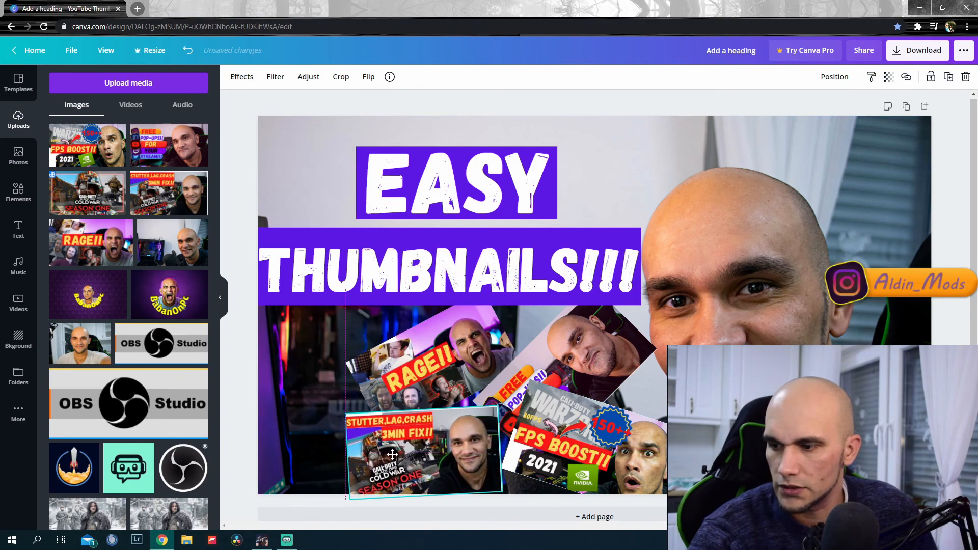
left_click_drag(399, 379, 355, 371)
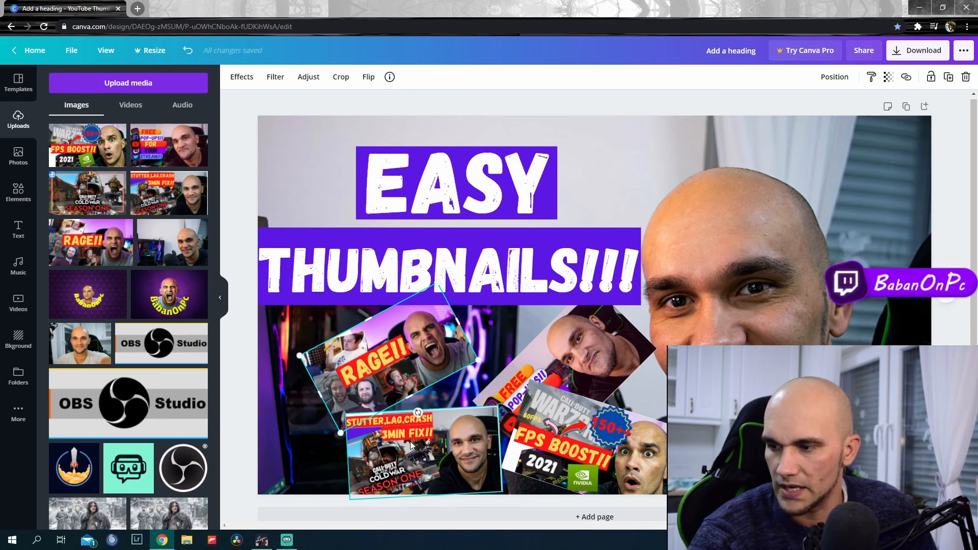
left_click_drag(423, 452, 378, 444)
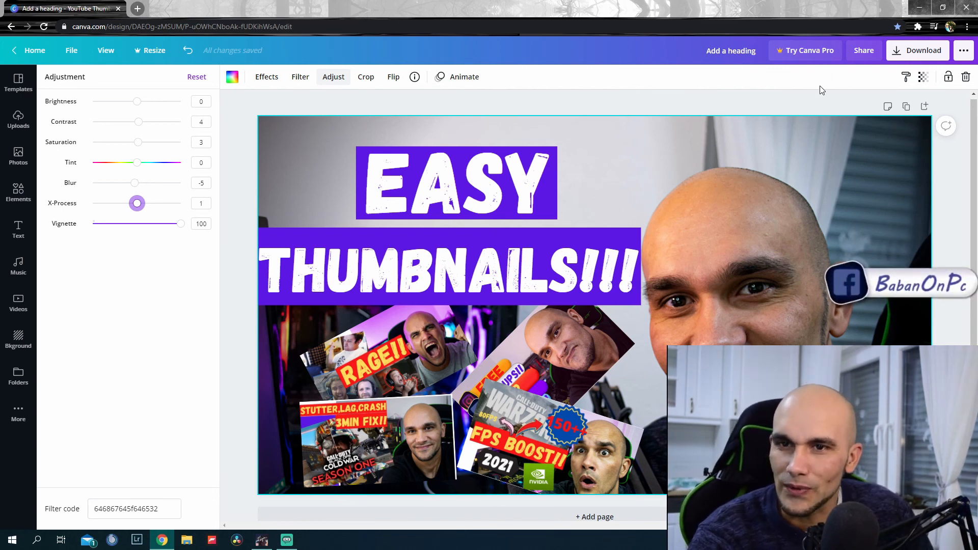
- Download the finished thumbnail as a PNG file
left_click(916, 52)
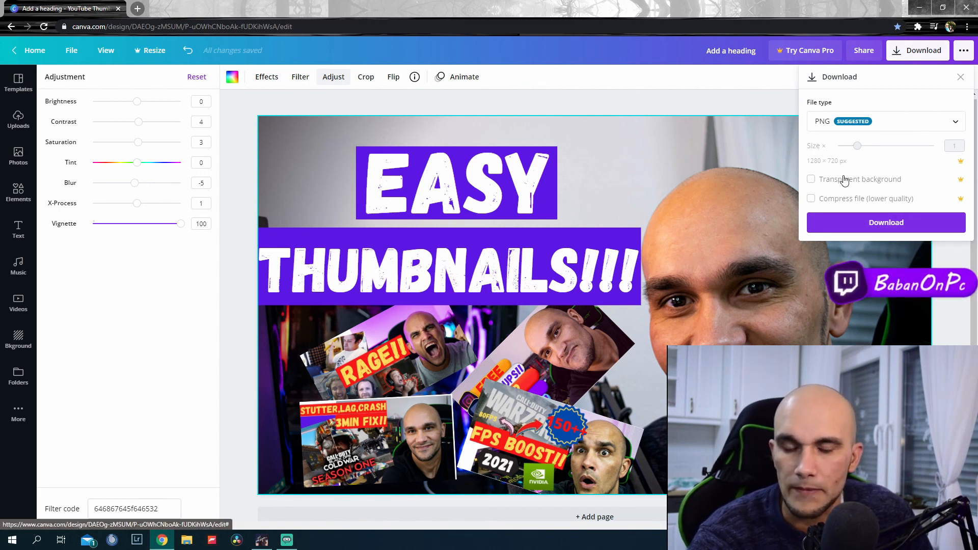
left_click(885, 223)
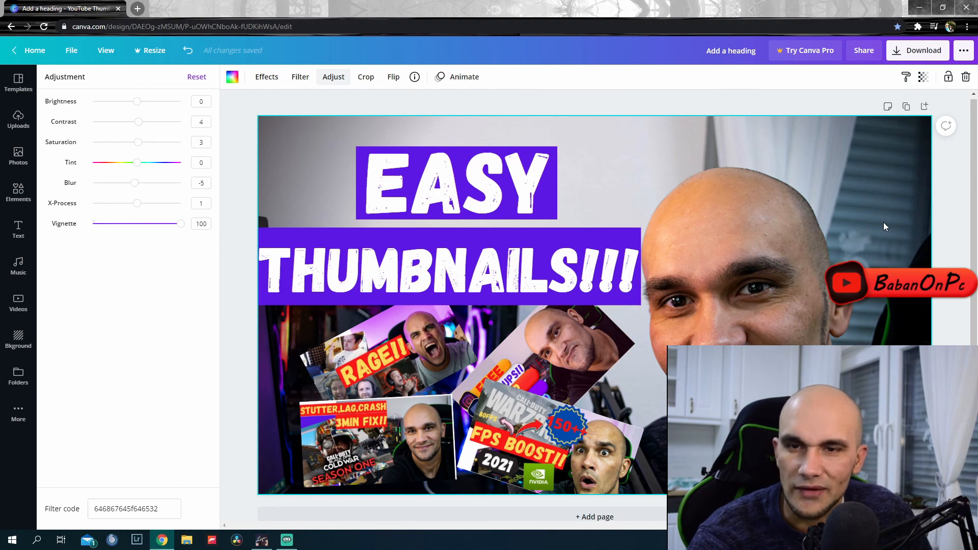